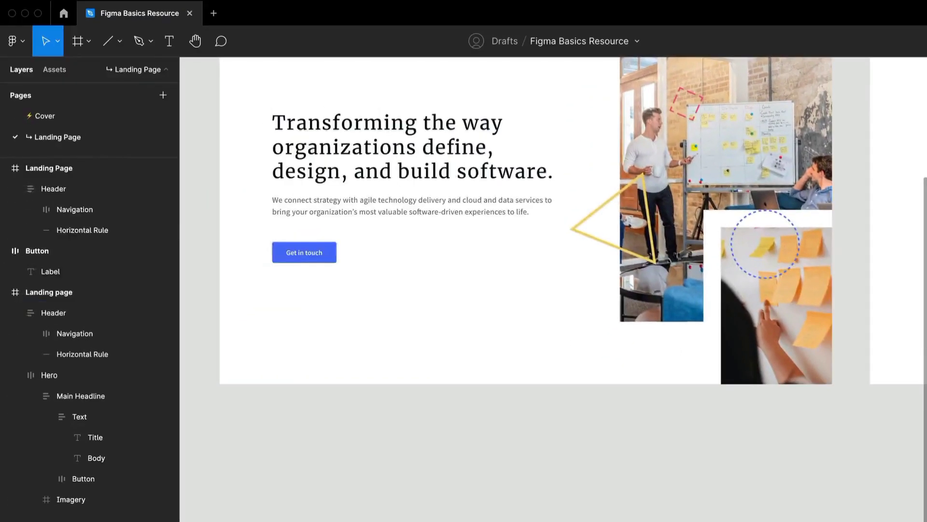
- Add a text layer reading "Headline" on the empty canvas below the landing page frame
{"action": "key", "text": "t"}
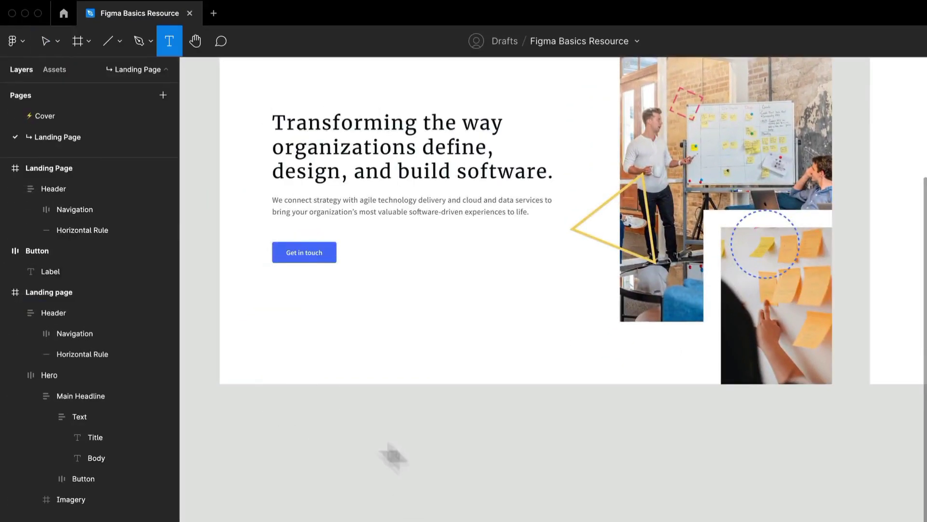
{"action": "left_click", "coordinate": [345, 436]}
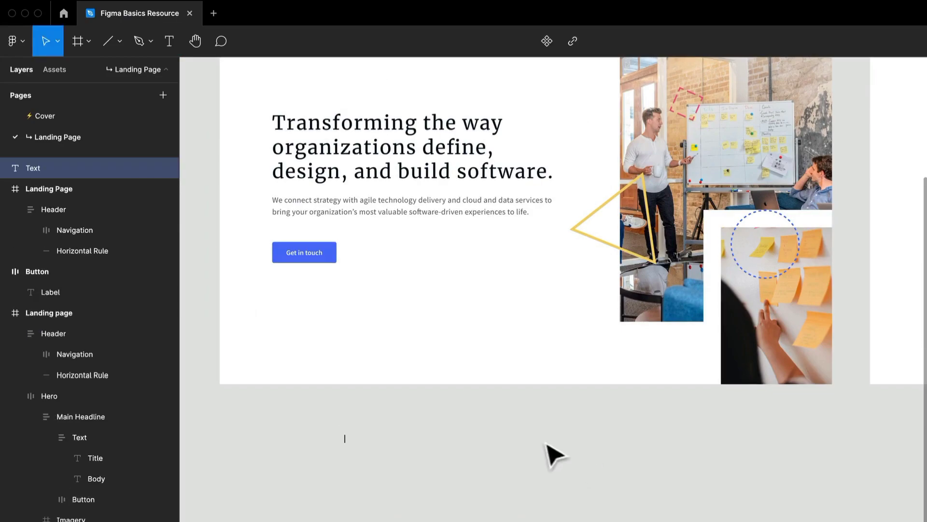
{"action": "scroll", "coordinate": [358, 471], "scroll_direction": "up", "scroll_amount": 2}
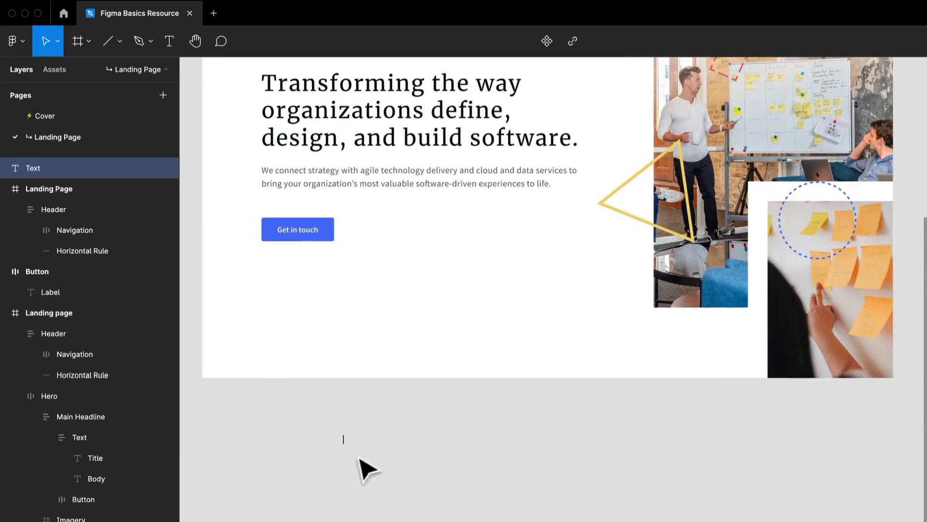
{"action": "scroll", "coordinate": [429, 466], "scroll_direction": "up", "scroll_amount": 2}
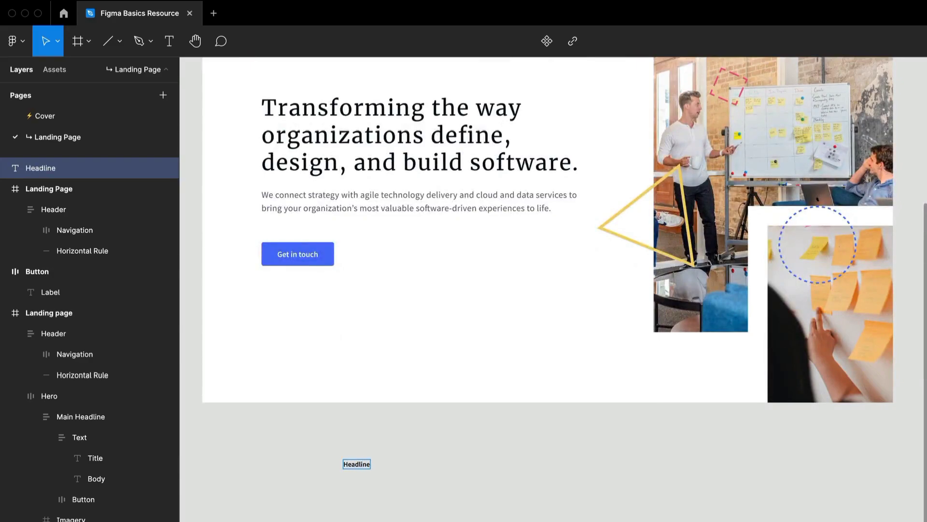
{"action": "key", "text": "Escape"}
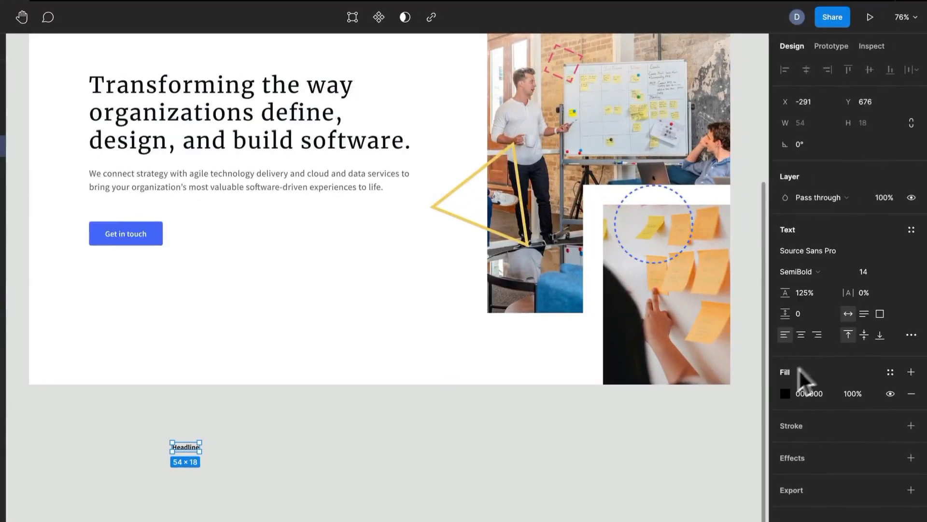
- Set the Headline text to Merriweather Regular at font size 48
{"action": "left_click", "coordinate": [897, 271]}
{"action": "left_click", "coordinate": [889, 397]}
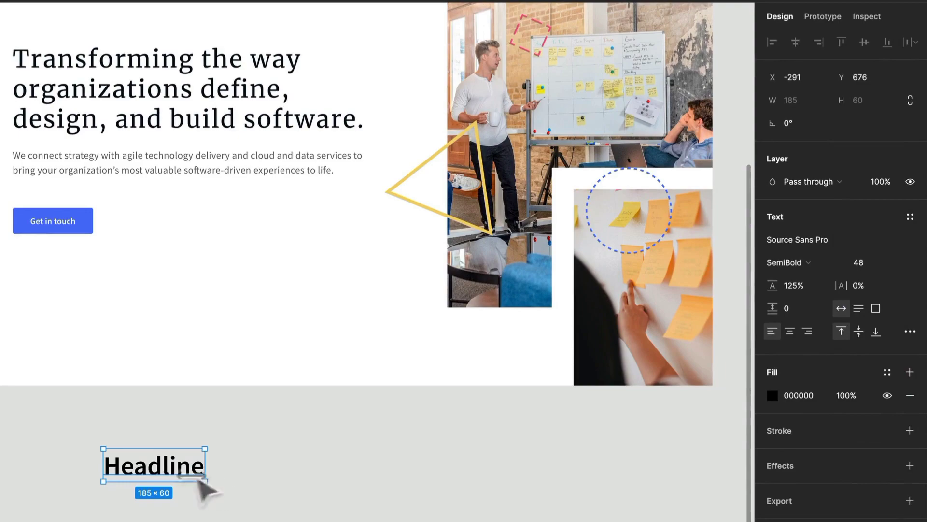
{"action": "left_click", "coordinate": [827, 242]}
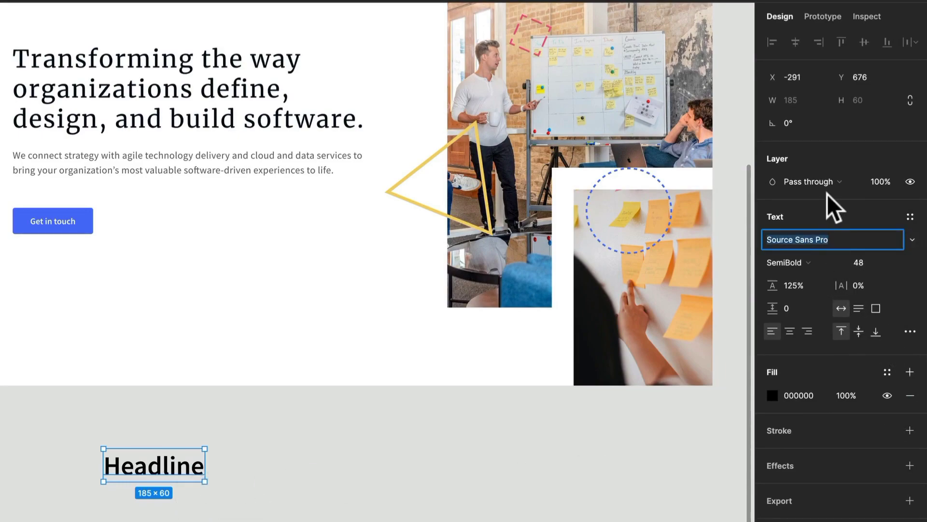
{"action": "type", "text": "Merriweather"}
{"action": "key", "text": "Return"}
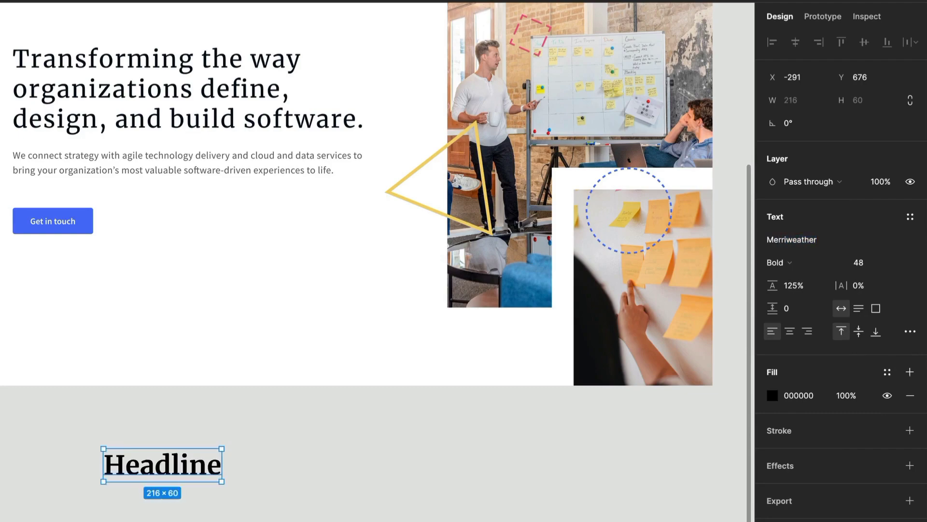
{"action": "left_click", "coordinate": [804, 263]}
{"action": "left_click", "coordinate": [799, 245]}
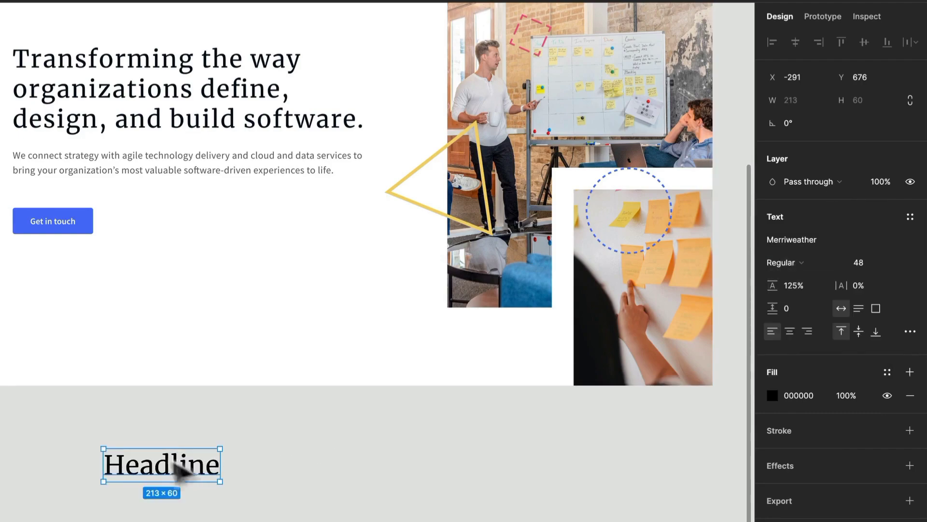
- Sample the dark colour 020C18 from the landing page title as the Headline text's fill
{"action": "key", "text": "i"}
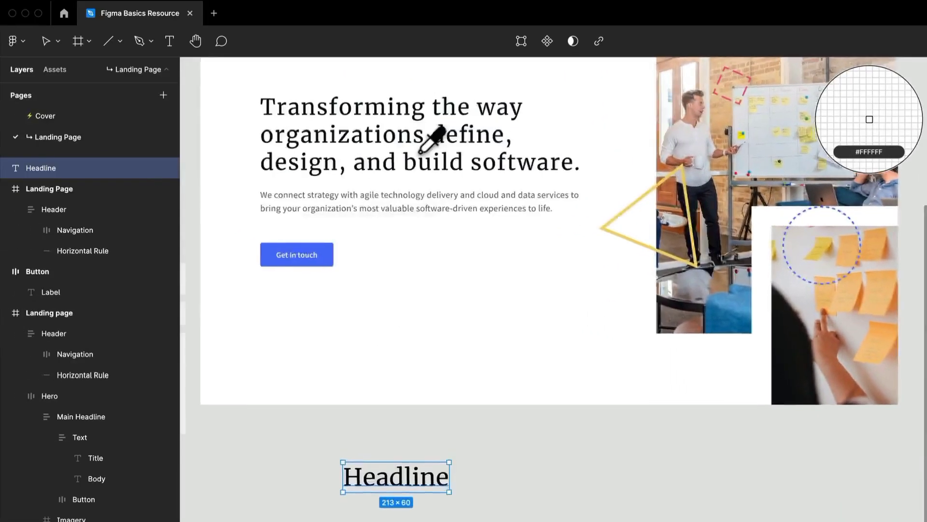
{"action": "scroll", "coordinate": [333, 121], "scroll_direction": "up", "scroll_amount": 5}
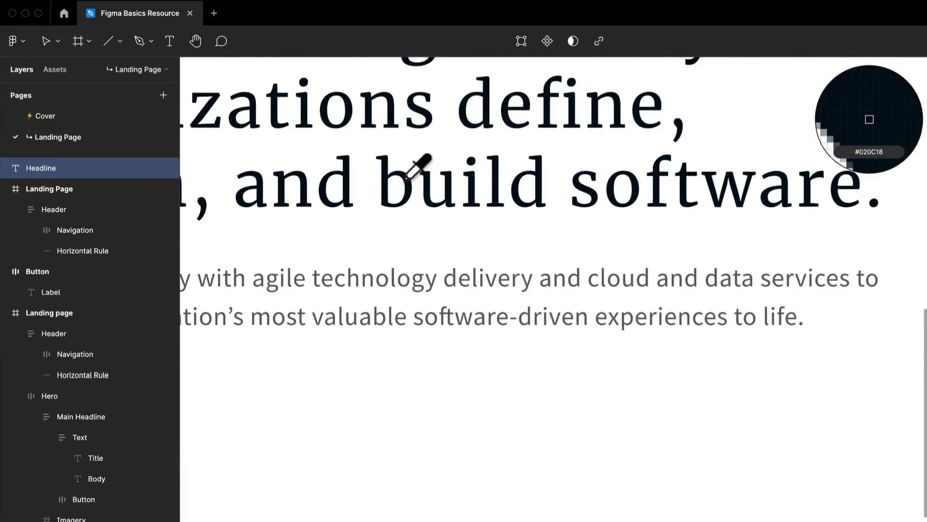
{"action": "left_click", "coordinate": [407, 178]}
{"action": "scroll", "coordinate": [414, 192], "scroll_direction": "down", "scroll_amount": 5}
{"action": "scroll", "coordinate": [502, 401], "scroll_direction": "down", "scroll_amount": 3}
{"action": "left_click_drag", "start_coordinate": [509, 405], "coordinate": [594, 488]}
{"action": "left_click", "coordinate": [593, 485]}
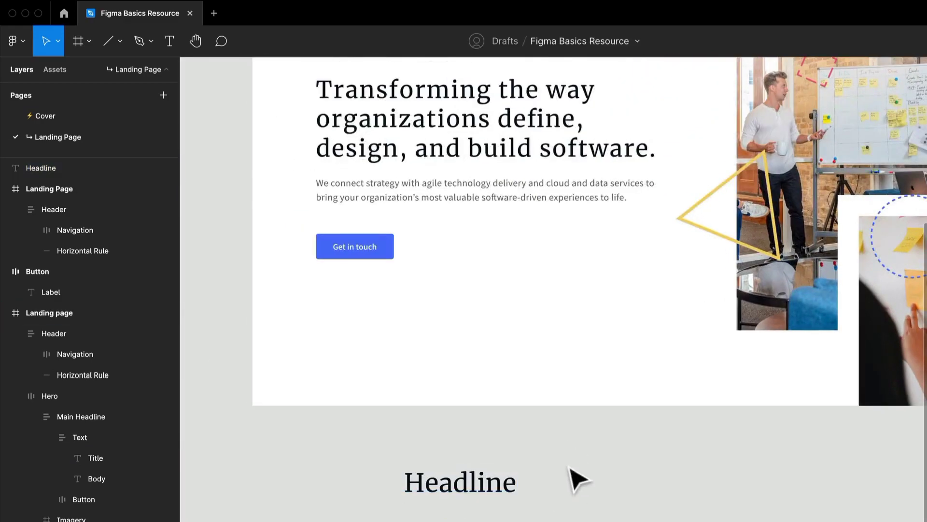
{"action": "left_click", "coordinate": [381, 145]}
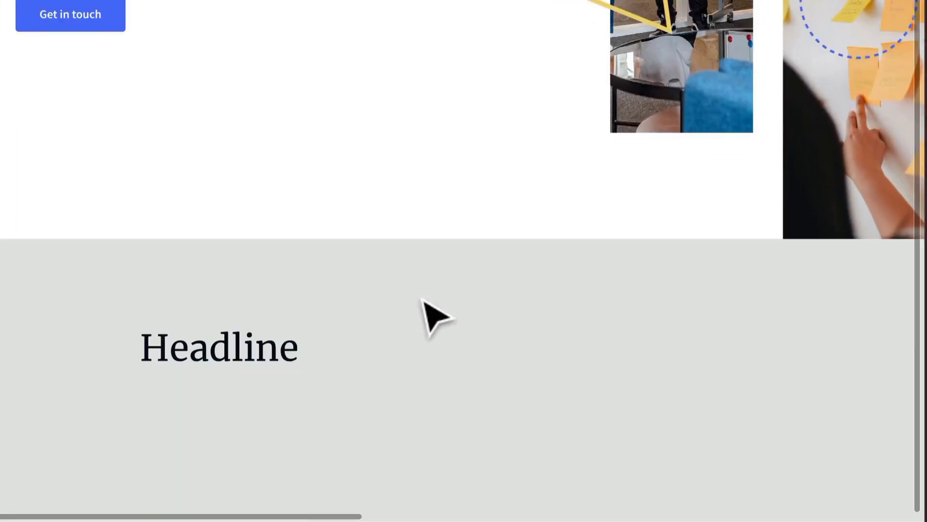
- Use the Lorem ipsum plugin to replace the Headline text with one generated sentence
{"action": "right_click", "coordinate": [574, 462]}
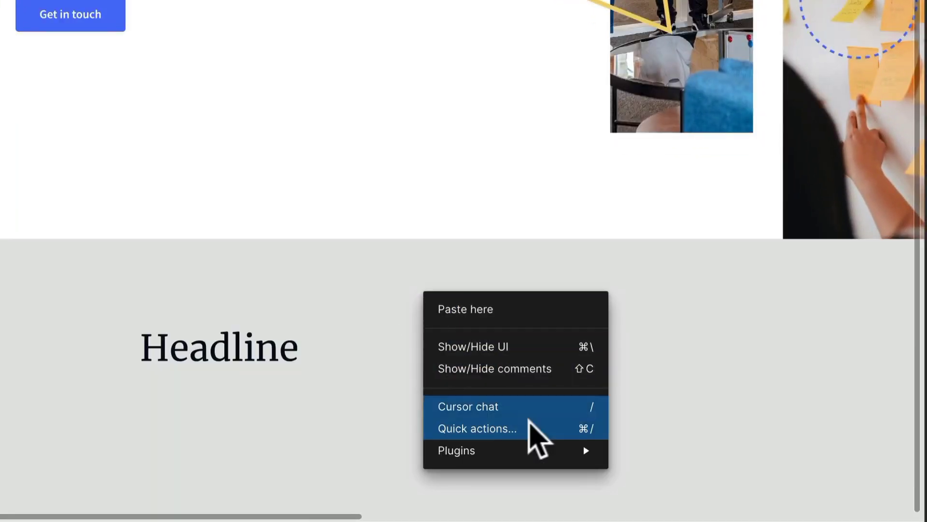
{"action": "mouse_move", "coordinate": [523, 450]}
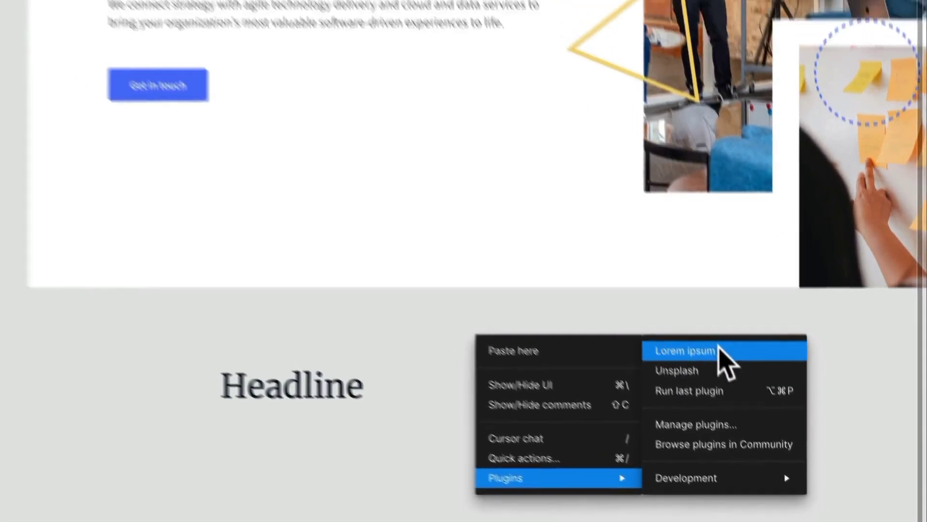
{"action": "left_click", "coordinate": [697, 309]}
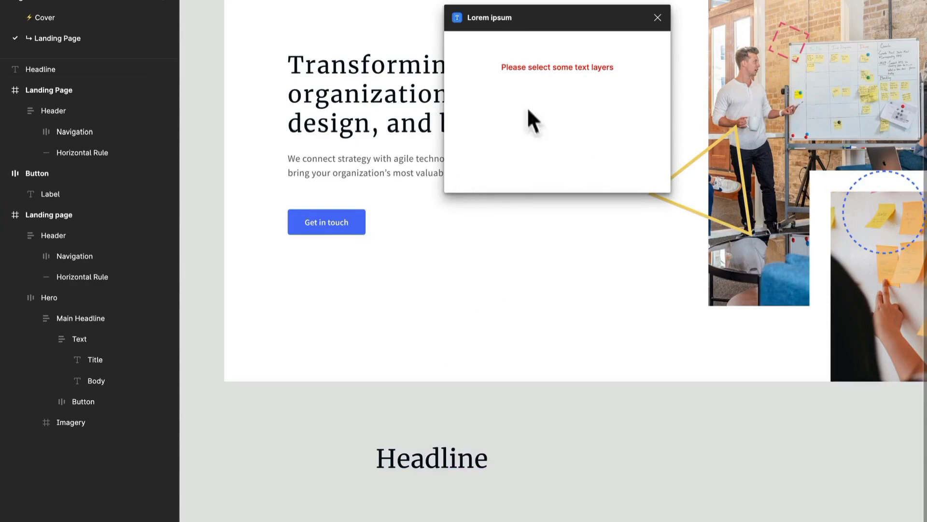
{"action": "left_click", "coordinate": [454, 458]}
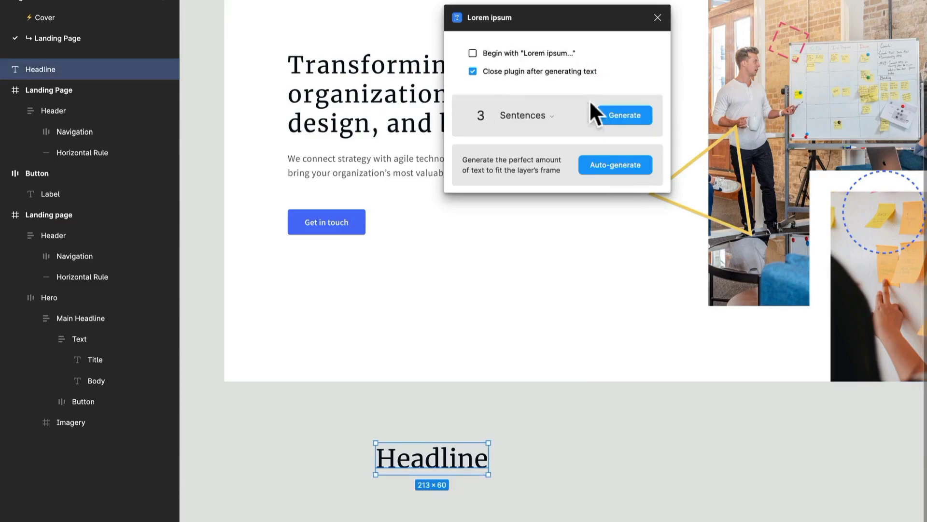
{"action": "left_click", "coordinate": [540, 114]}
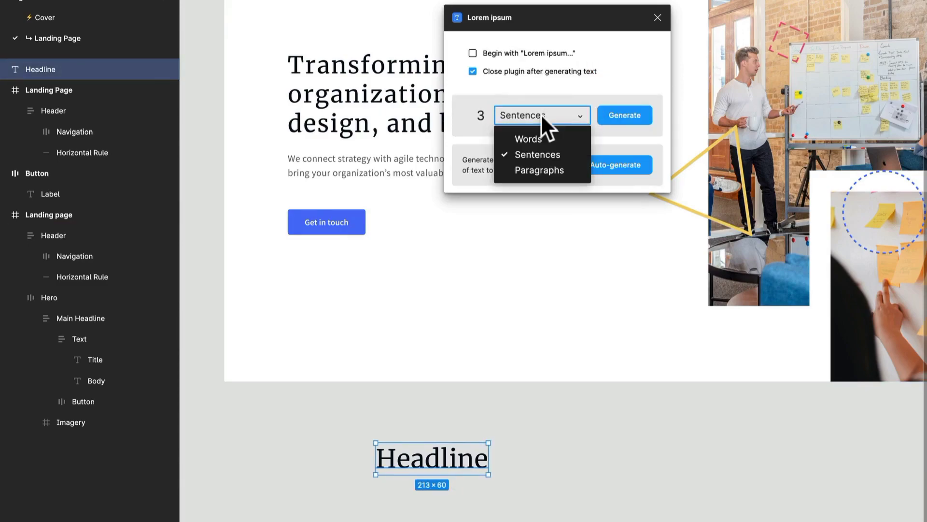
{"action": "left_click", "coordinate": [540, 152]}
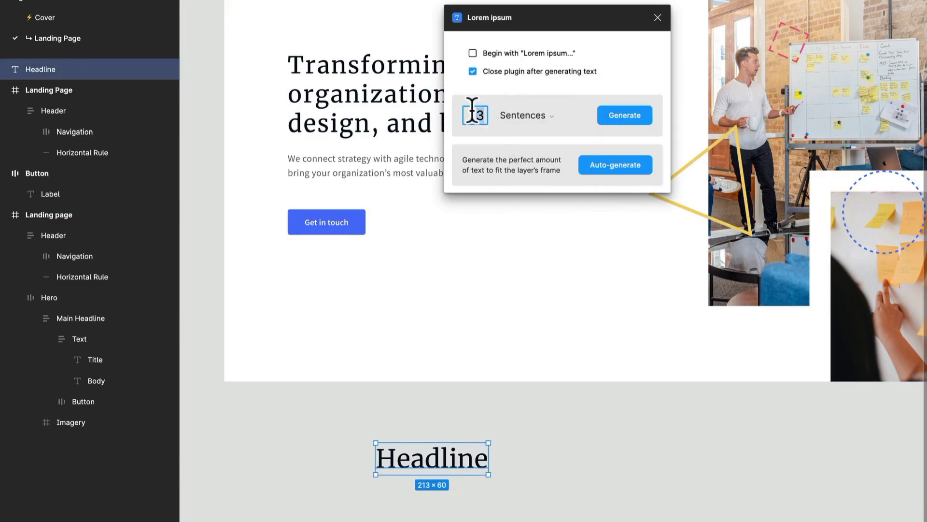
{"action": "left_click", "coordinate": [631, 115]}
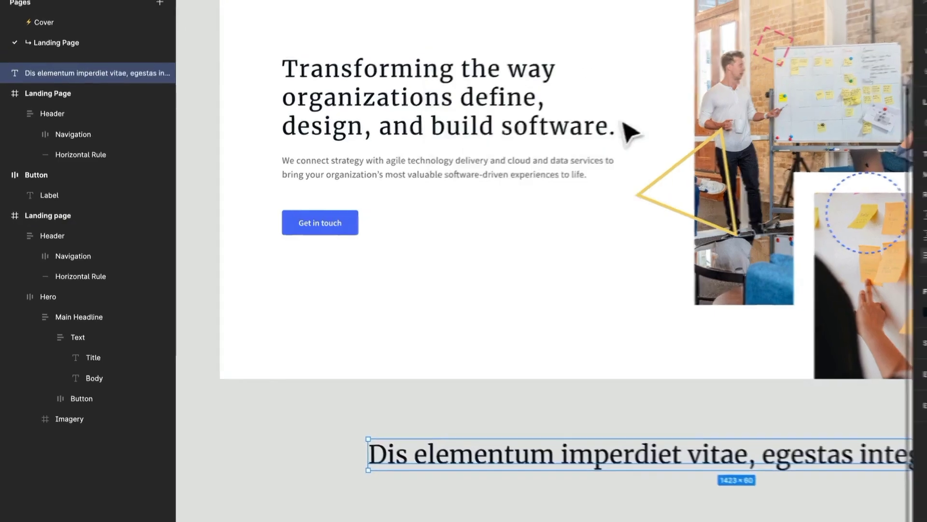
- Narrow the generated sentence's text box to about 670 px wide so it wraps onto three lines
{"action": "scroll", "coordinate": [524, 362], "scroll_direction": "down", "scroll_amount": 5}
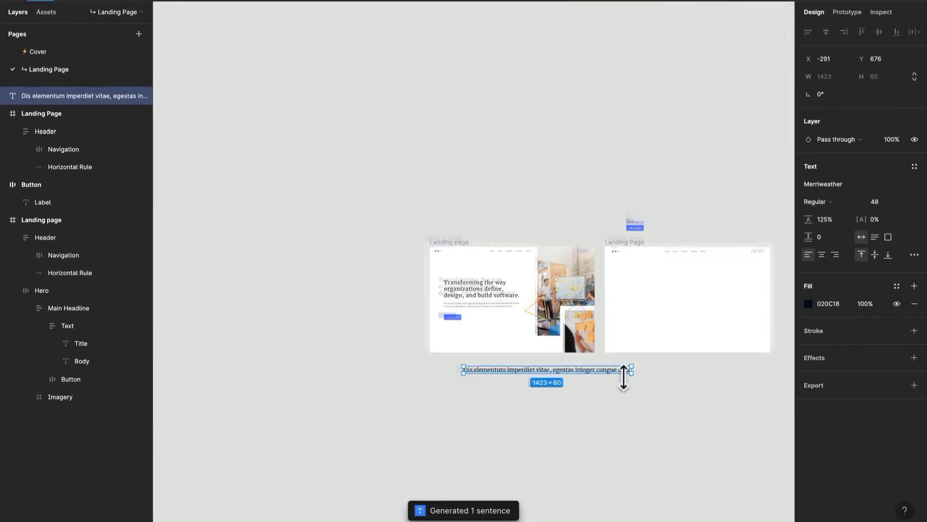
{"action": "scroll", "coordinate": [623, 378], "scroll_direction": "up", "scroll_amount": 5}
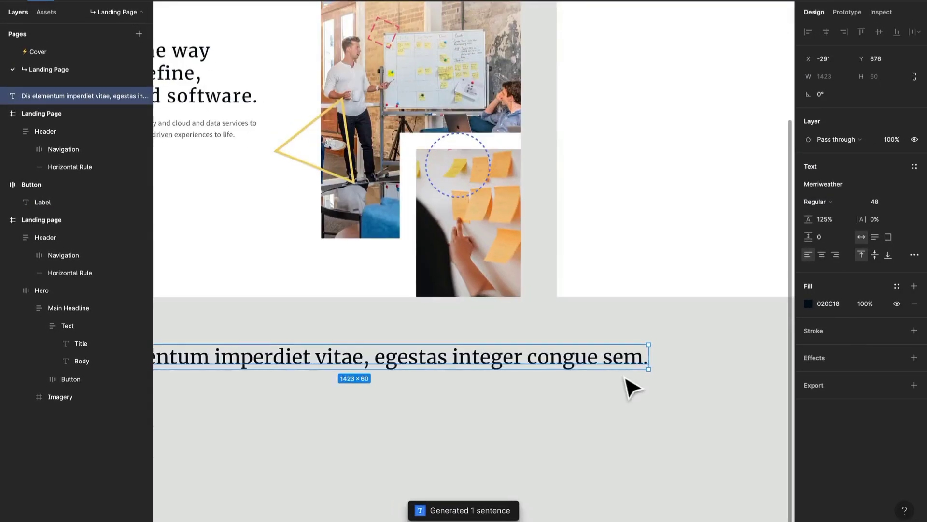
{"action": "left_click_drag", "start_coordinate": [387, 414], "coordinate": [528, 332]}
{"action": "scroll", "coordinate": [590, 346], "scroll_direction": "right", "scroll_amount": 3}
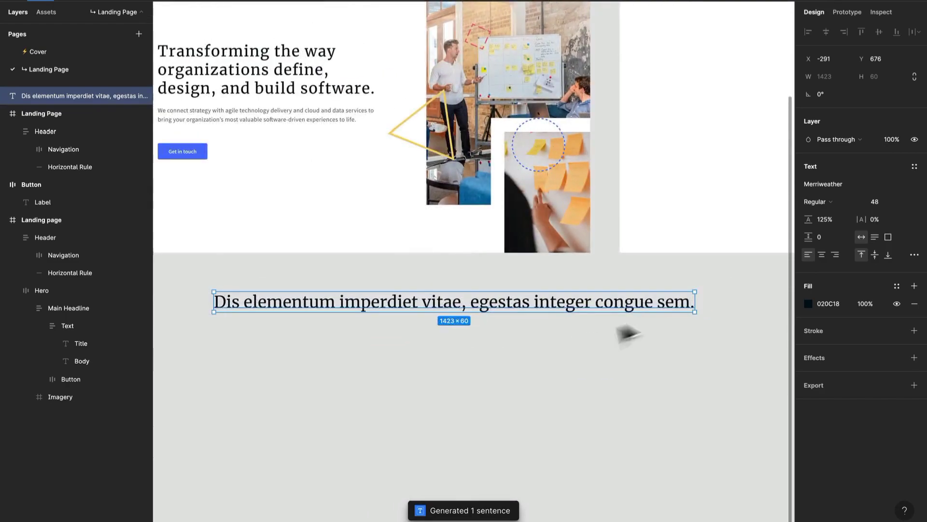
{"action": "left_click_drag", "start_coordinate": [695, 302], "coordinate": [440, 334]}
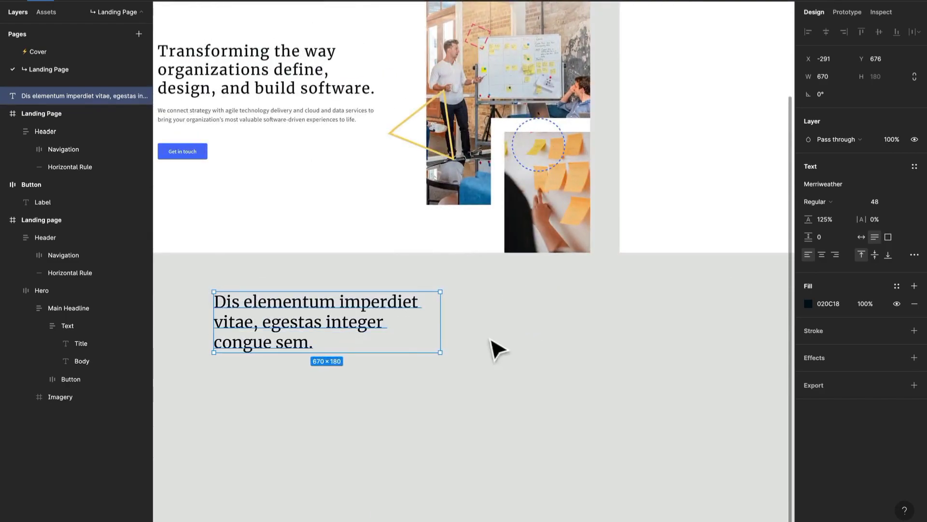
{"action": "left_click_drag", "start_coordinate": [497, 348], "coordinate": [557, 343]}
{"action": "left_click", "coordinate": [560, 363]}
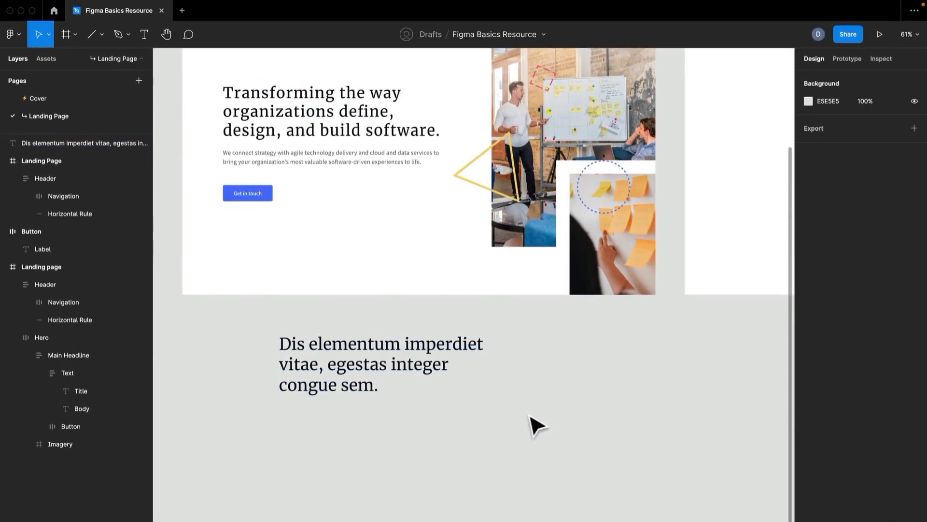
- Duplicate the three-line headline text and place the copy directly below the original, at Y 911
{"action": "scroll", "coordinate": [538, 424], "scroll_direction": "up", "scroll_amount": 1}
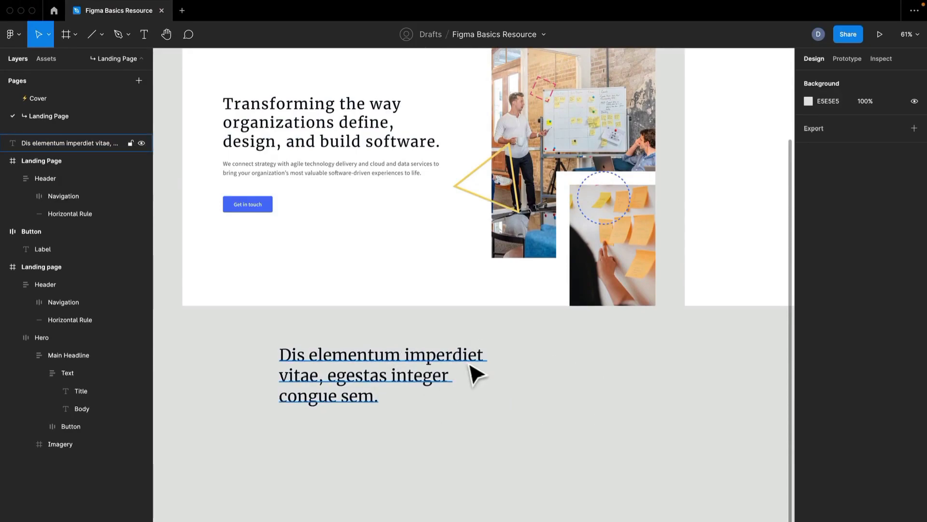
{"action": "left_click", "coordinate": [364, 353]}
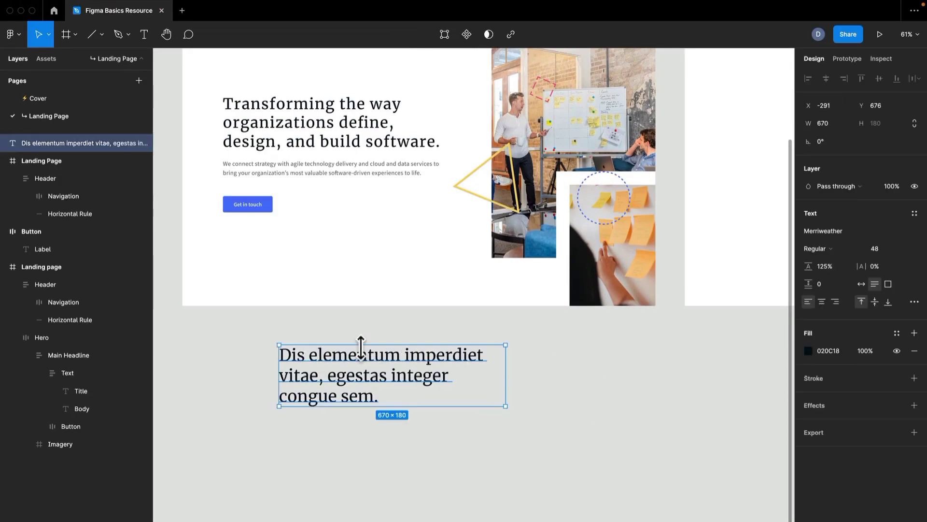
{"action": "key", "text": "super+d"}
{"action": "left_click_drag", "start_coordinate": [399, 362], "coordinate": [400, 438]}
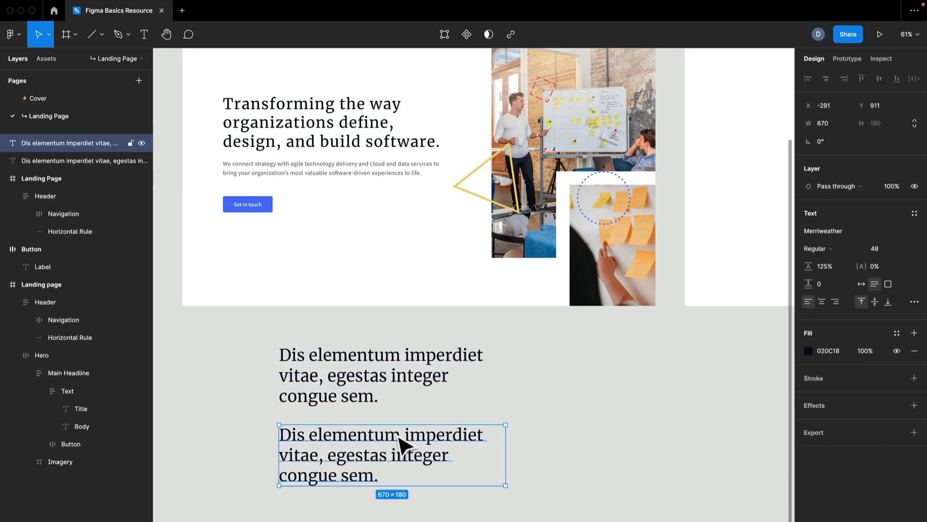
- Recolour the lower text copy to grey 757575, sampled from the landing page's body paragraph
{"action": "scroll", "coordinate": [351, 476], "scroll_direction": "up", "scroll_amount": 2}
{"action": "double_click", "coordinate": [351, 468]}
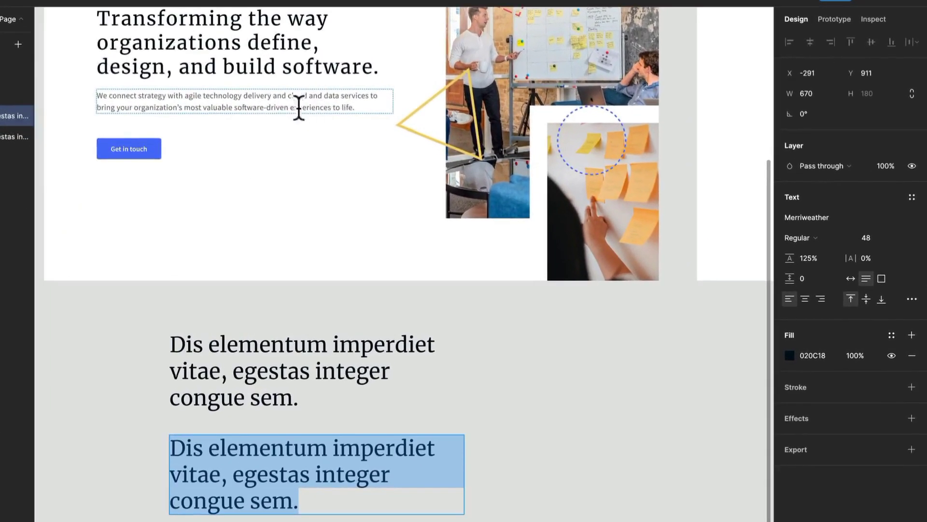
{"action": "left_click", "coordinate": [790, 354]}
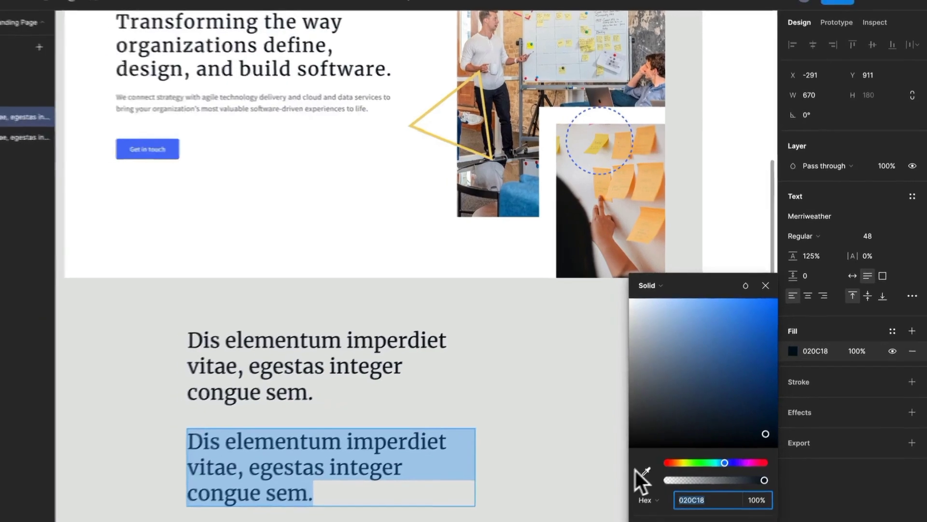
{"action": "left_click", "coordinate": [638, 478]}
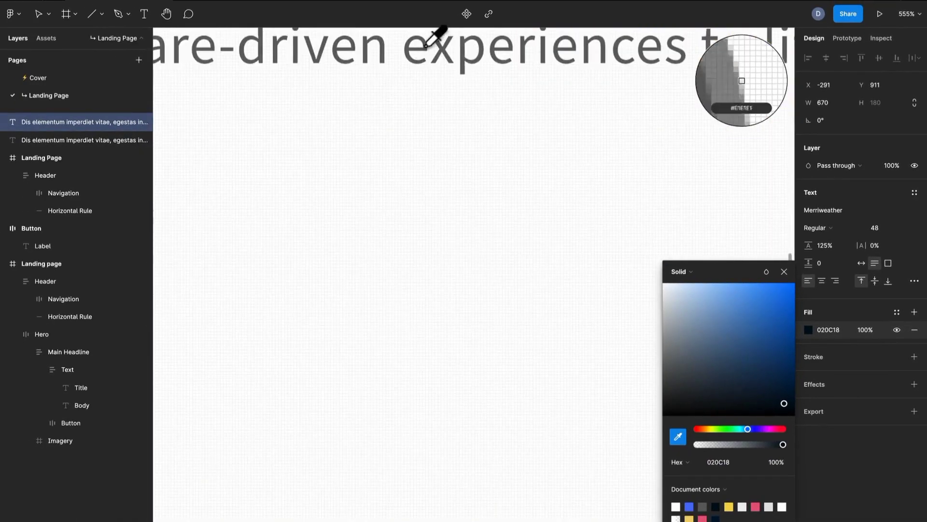
{"action": "left_click", "coordinate": [429, 44]}
{"action": "key", "text": "shift+2"}
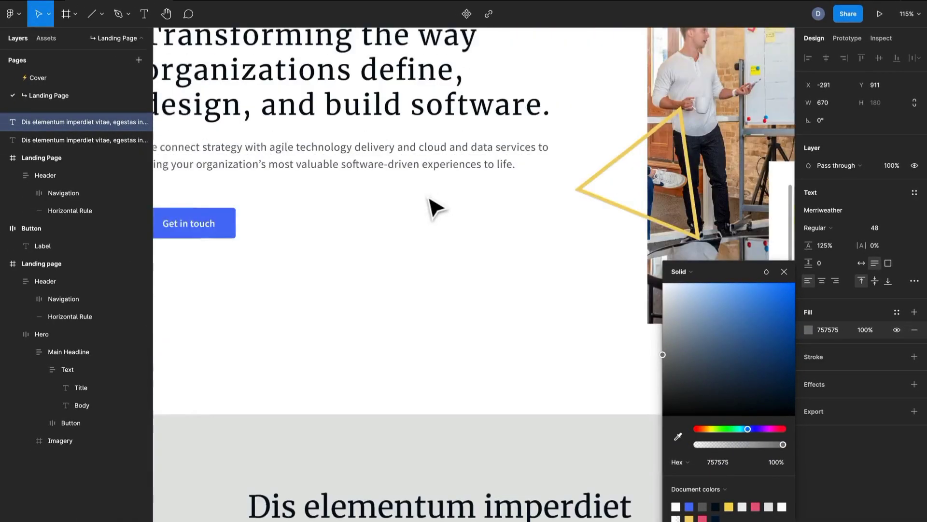
{"action": "scroll", "coordinate": [427, 193], "scroll_direction": "down", "scroll_amount": 5}
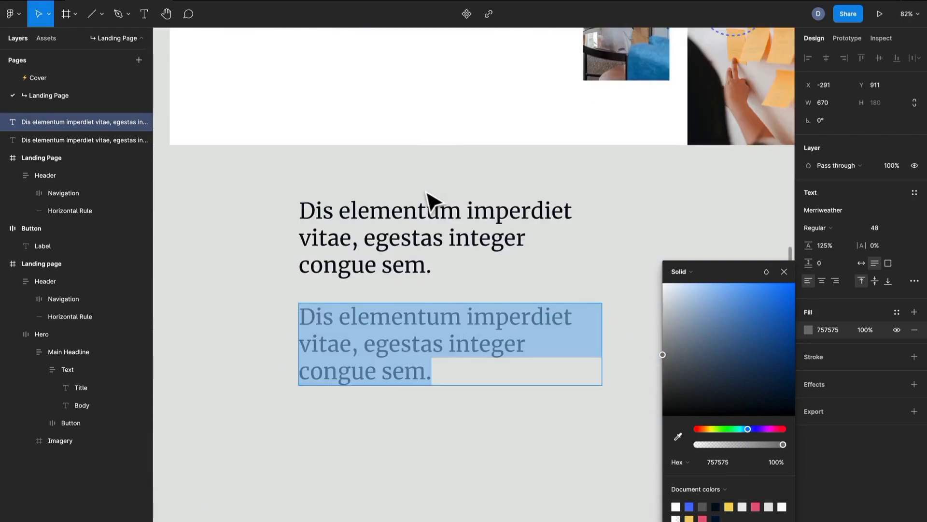
{"action": "scroll", "coordinate": [478, 227], "scroll_direction": "up", "scroll_amount": 5}
{"action": "scroll", "coordinate": [479, 223], "scroll_direction": "down", "scroll_amount": 1}
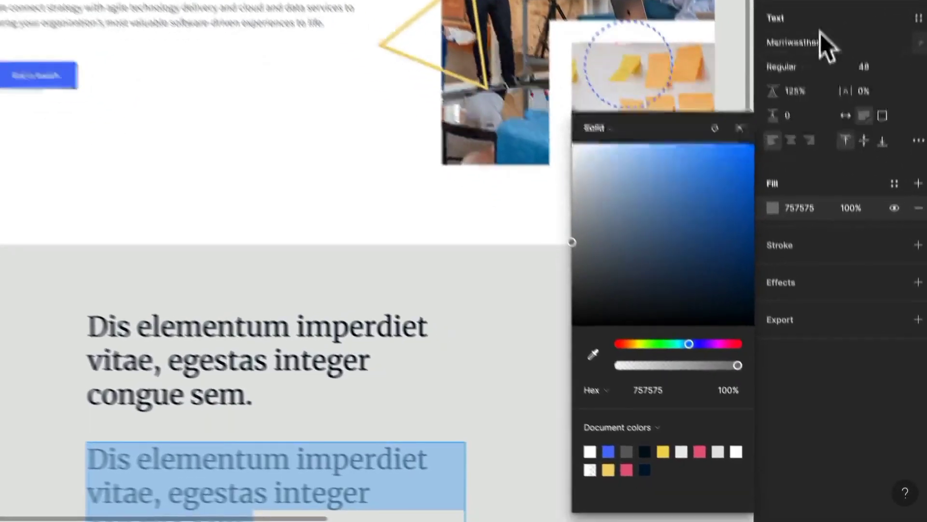
- Change the lower text copy's font to Source Sans Pro
{"action": "left_click", "coordinate": [838, 207]}
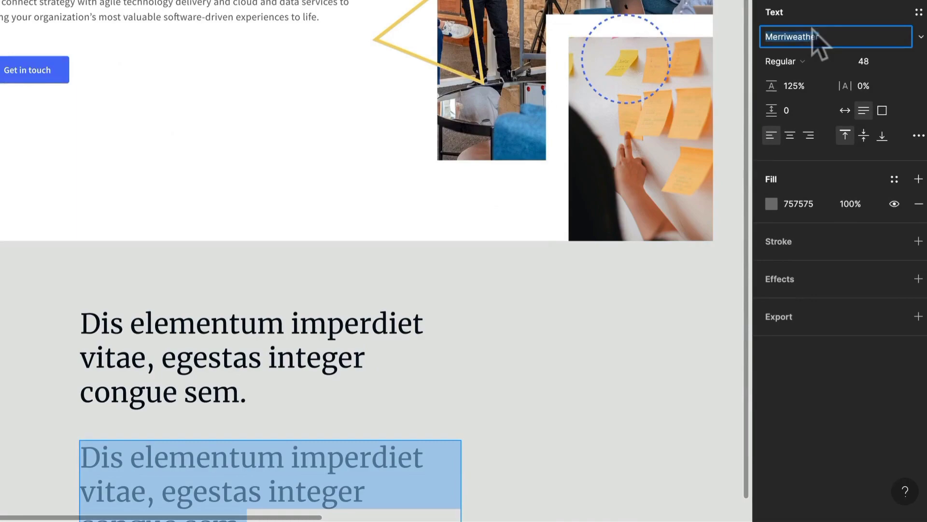
{"action": "key", "text": "Return"}
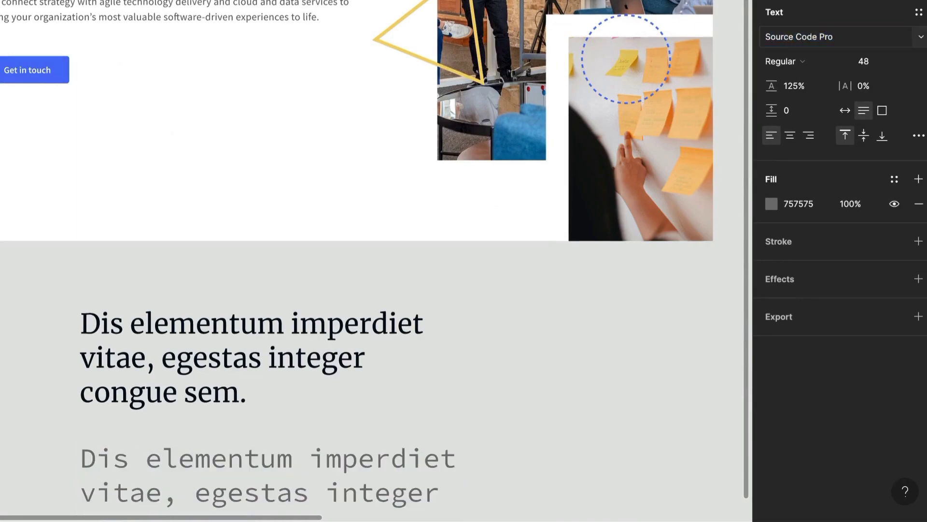
{"action": "left_click", "coordinate": [920, 37]}
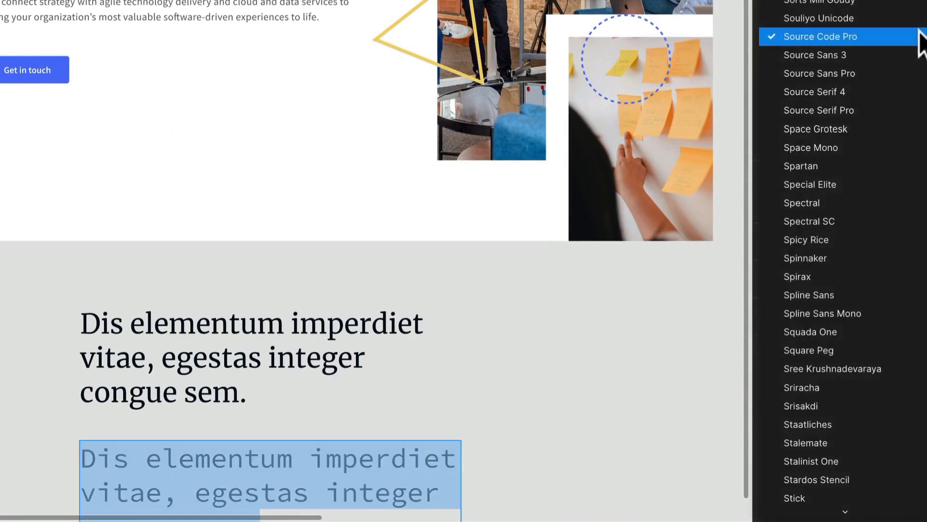
{"action": "left_click", "coordinate": [883, 76]}
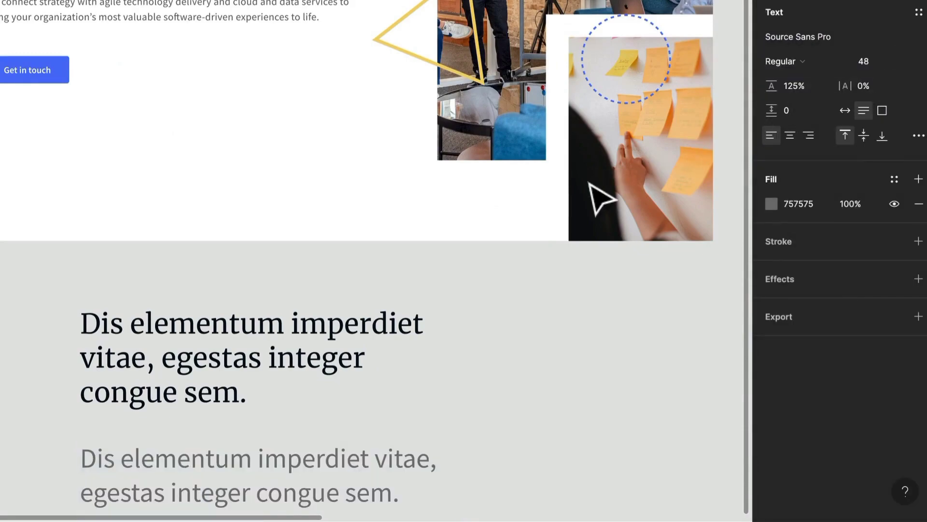
- Set the grey lower text's font size to 18
{"action": "scroll", "coordinate": [138, 341], "scroll_direction": "down", "scroll_amount": 3}
{"action": "double_click", "coordinate": [193, 321]}
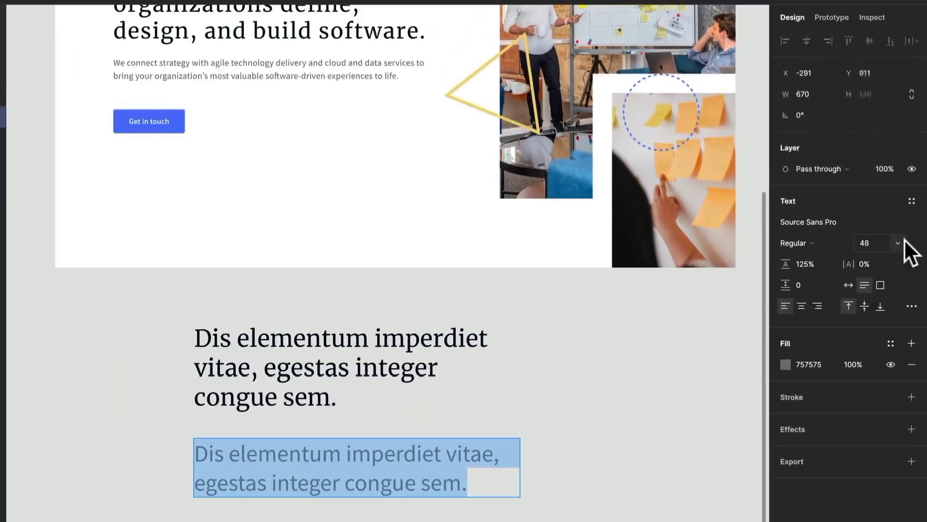
{"action": "left_click", "coordinate": [899, 242]}
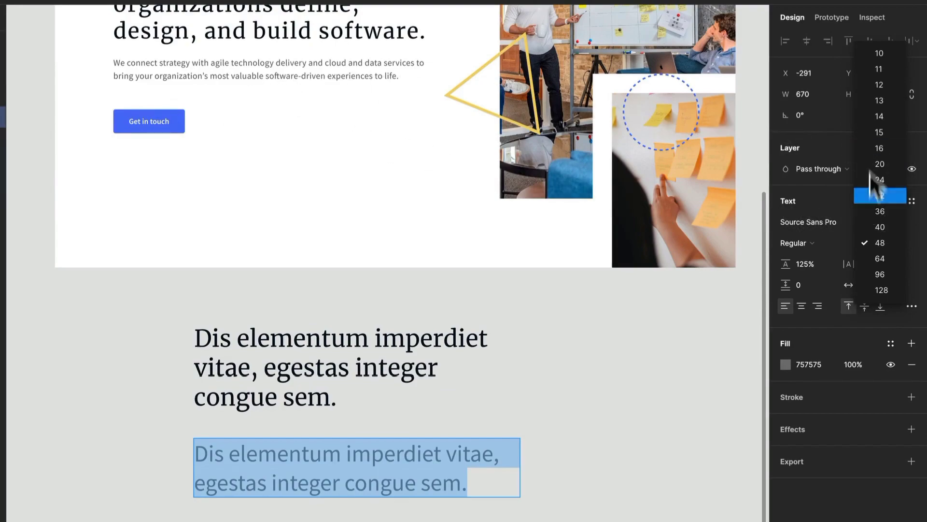
{"action": "left_click", "coordinate": [877, 152]}
{"action": "left_click", "coordinate": [867, 243]}
{"action": "type", "text": "1"}
{"action": "key", "text": "Return"}
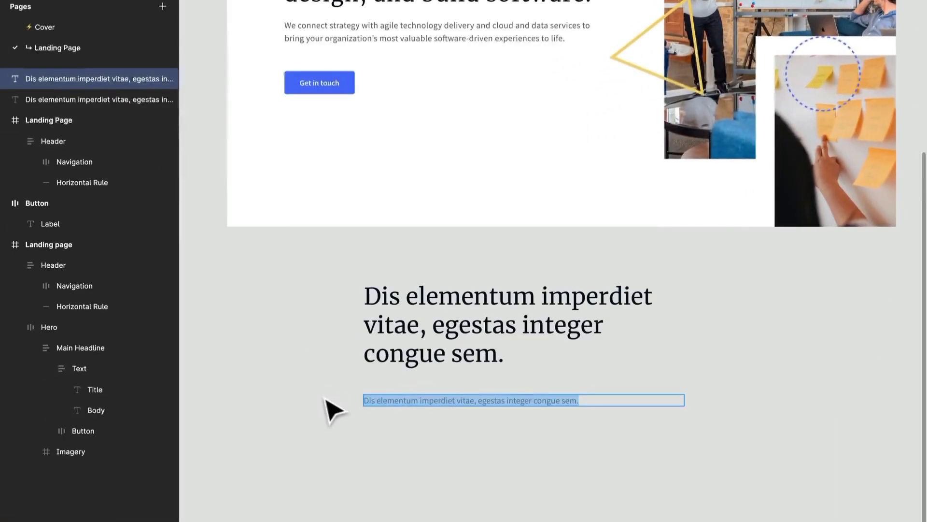
- Use the Lorem ipsum plugin to replace the grey text with three generated sentences
{"action": "right_click", "coordinate": [157, 449]}
{"action": "mouse_move", "coordinate": [221, 521]}
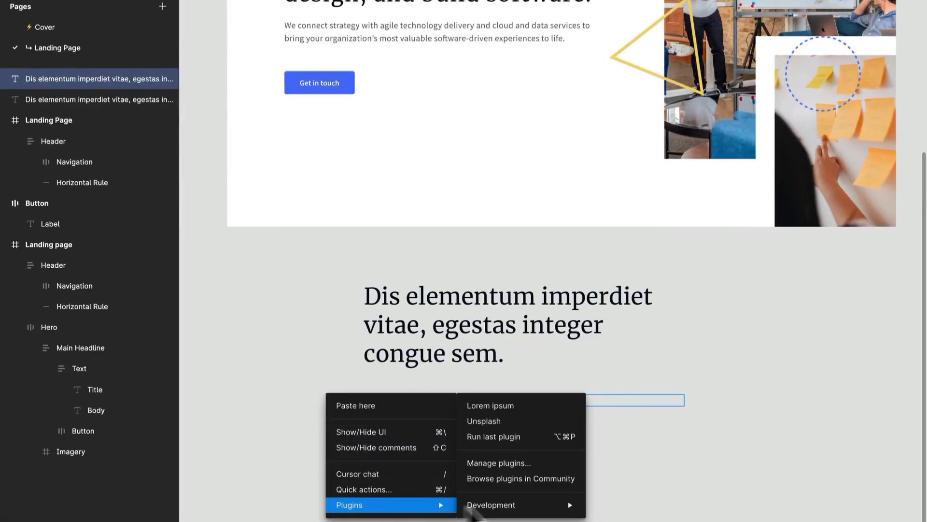
{"action": "left_click", "coordinate": [520, 436]}
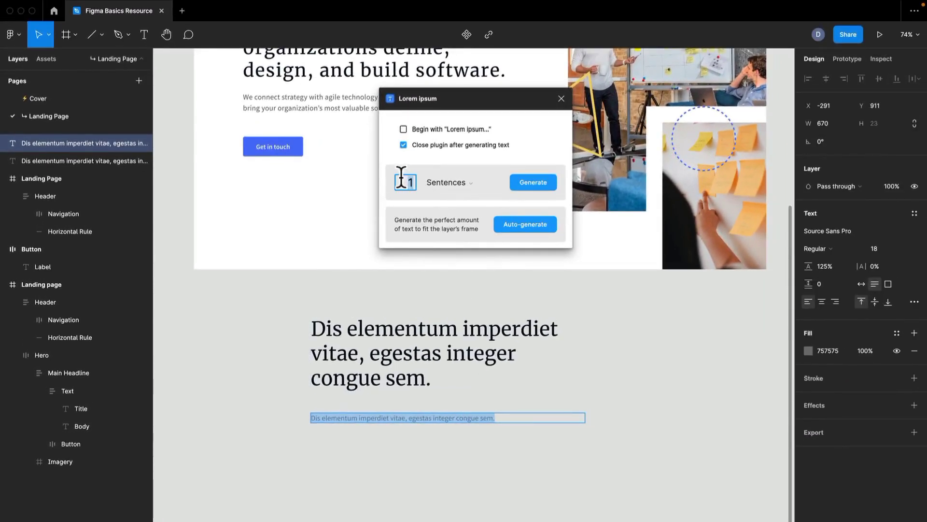
{"action": "left_click", "coordinate": [531, 182]}
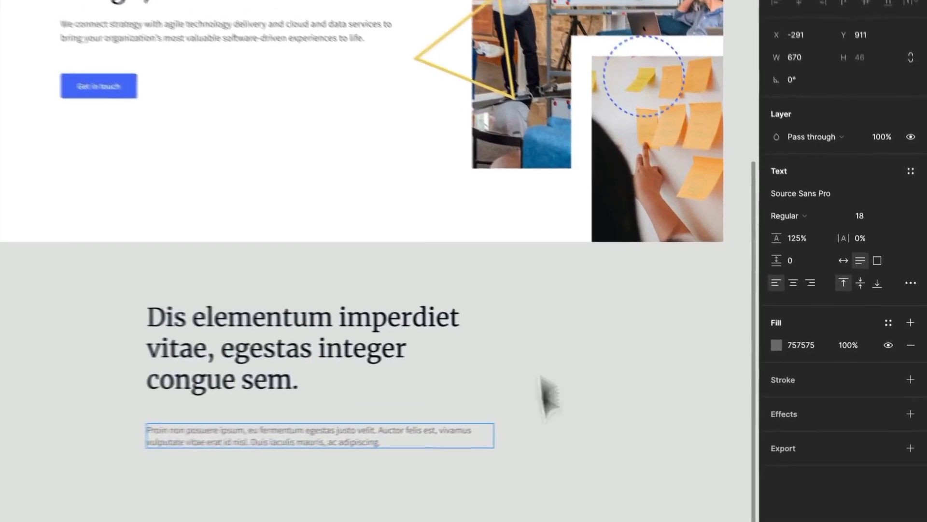
{"action": "left_click", "coordinate": [555, 456]}
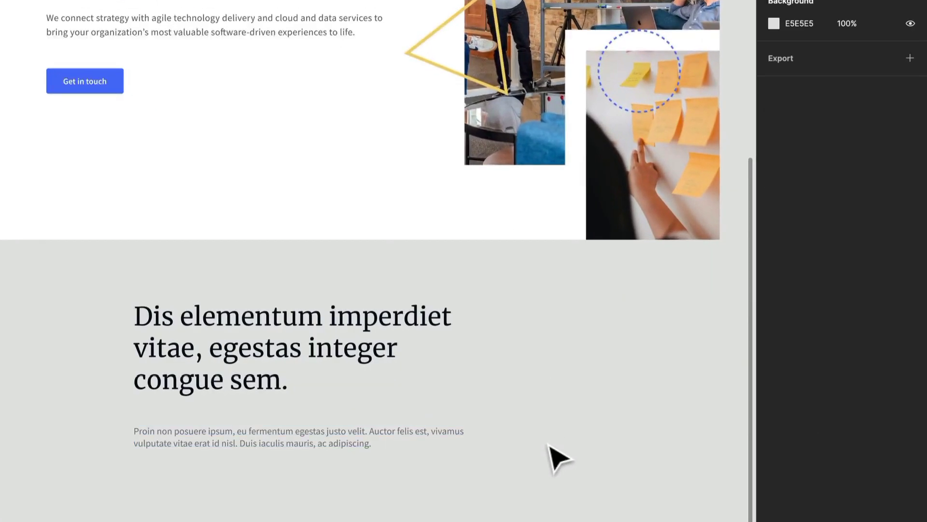
- Set the grey body paragraph's line height to 150%
{"action": "left_click", "coordinate": [378, 438]}
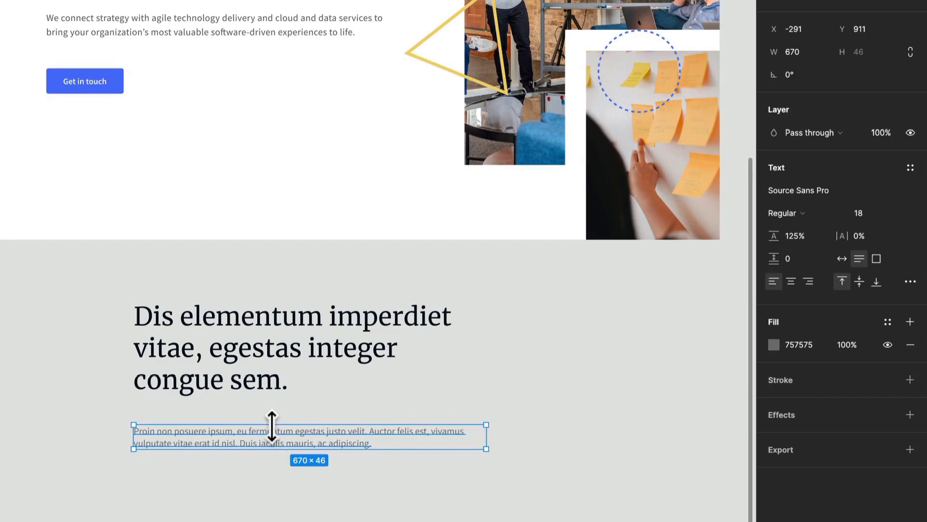
{"action": "left_click", "coordinate": [816, 239]}
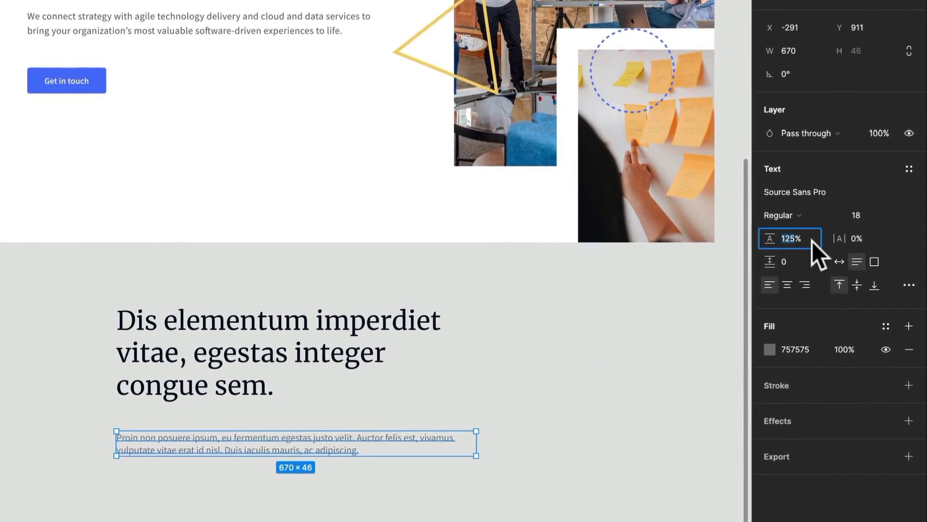
{"action": "type", "text": "150"}
{"action": "key", "text": "Return"}
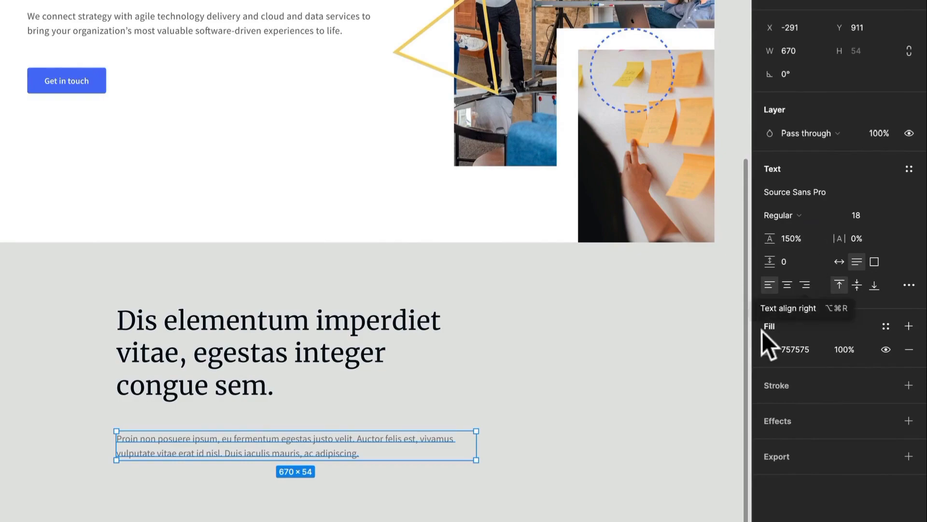
- Move the headline and body paragraph together into the second Landing Page frame, below its navigation and aligned near the logo
{"action": "left_click", "coordinate": [311, 521]}
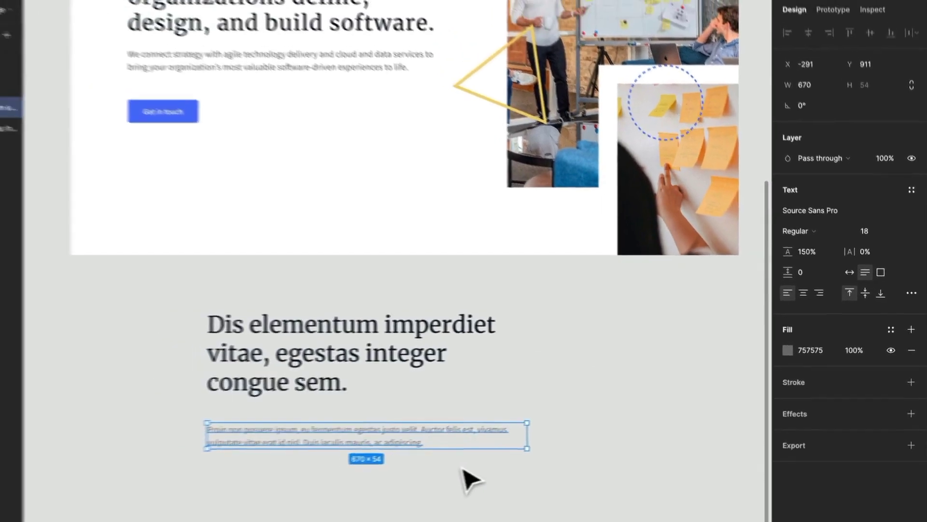
{"action": "left_click_drag", "start_coordinate": [426, 481], "coordinate": [528, 488]}
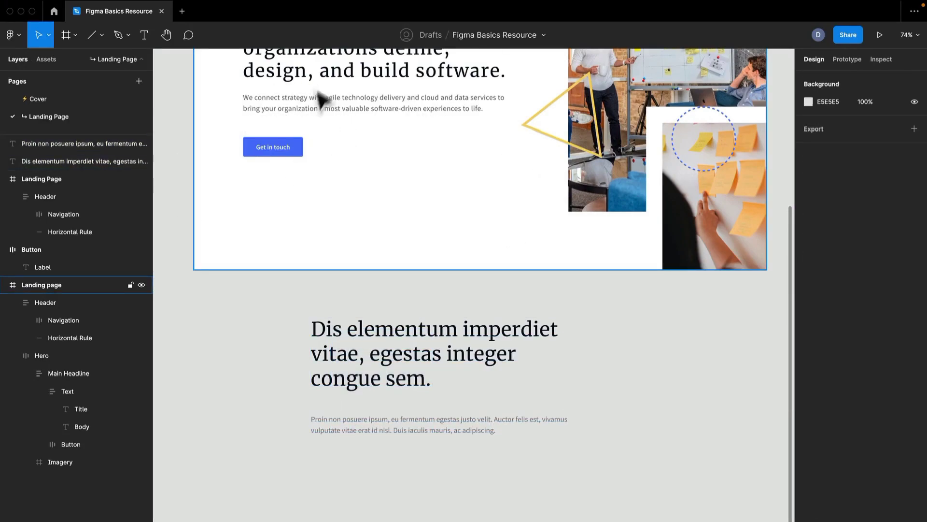
{"action": "scroll", "coordinate": [362, 180], "scroll_direction": "down", "scroll_amount": 5}
{"action": "left_click_drag", "start_coordinate": [338, 388], "coordinate": [502, 178]}
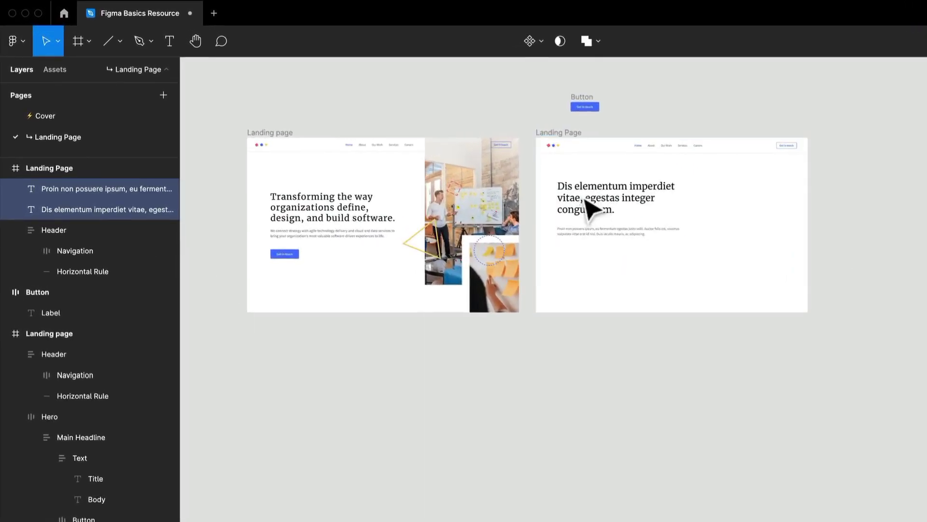
- Rename the headline text layer as Title
{"action": "scroll", "coordinate": [501, 177], "scroll_direction": "up", "scroll_amount": 5}
{"action": "scroll", "coordinate": [560, 259], "scroll_direction": "down", "scroll_amount": 5}
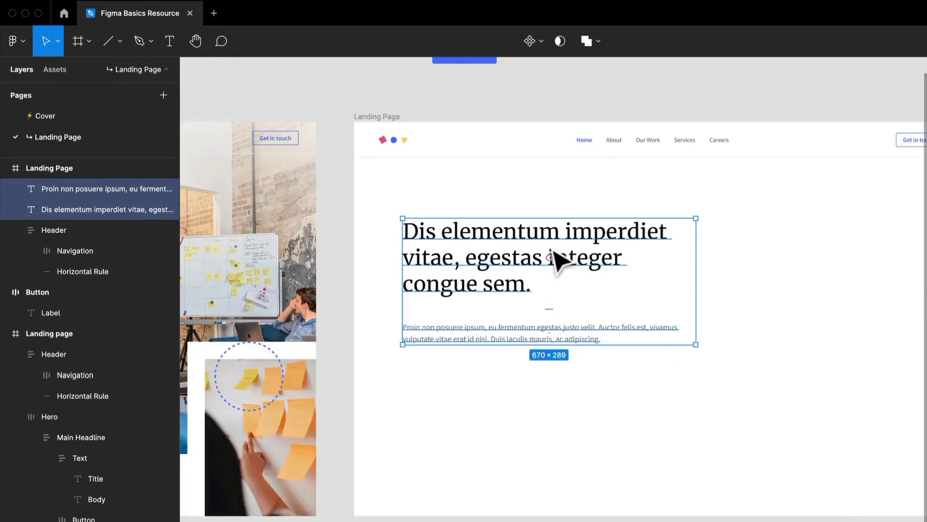
{"action": "scroll", "coordinate": [637, 321], "scroll_direction": "up", "scroll_amount": 2}
{"action": "scroll", "coordinate": [639, 319], "scroll_direction": "down", "scroll_amount": 3}
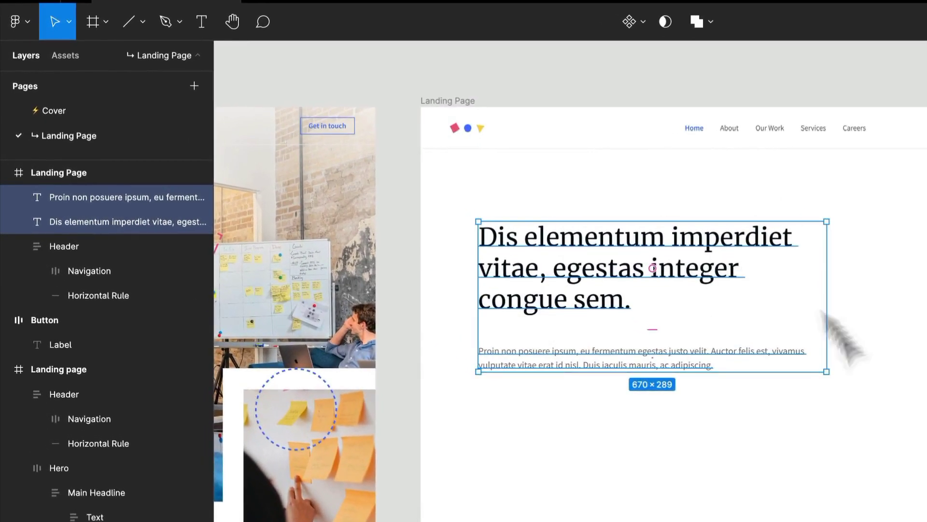
{"action": "scroll", "coordinate": [623, 309], "scroll_direction": "up", "scroll_amount": 1}
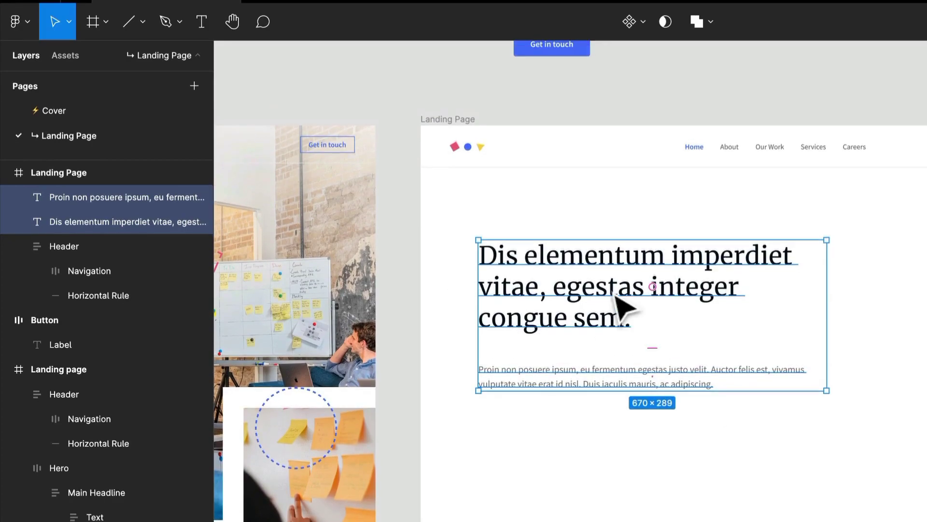
{"action": "left_click", "coordinate": [602, 311]}
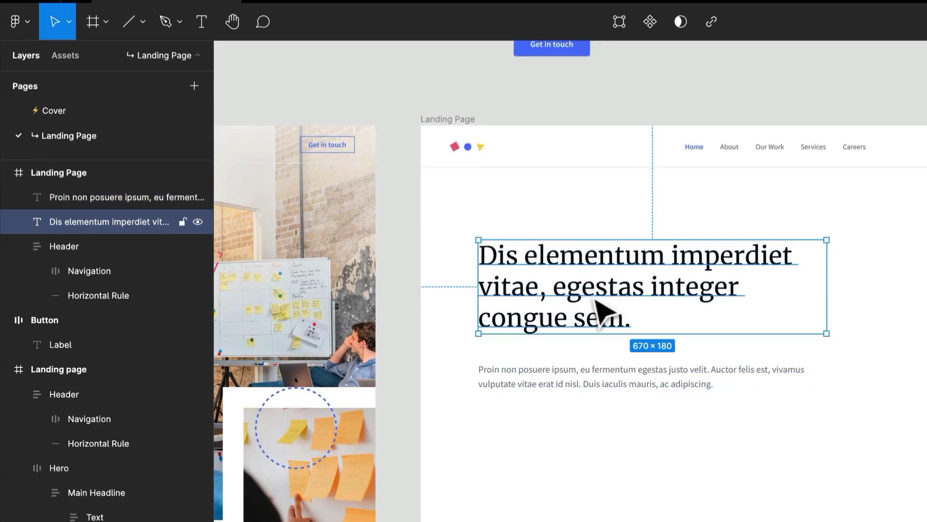
{"action": "key", "text": "ctrl+r"}
{"action": "type", "text": "Ti"}
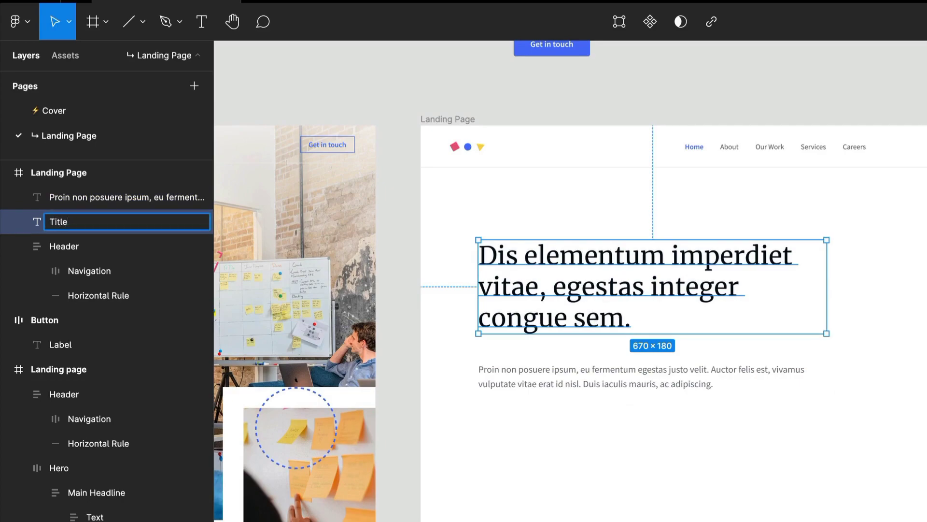
{"action": "key", "text": "Return"}
- Rename the grey paragraph's text layer as Body
{"action": "left_click", "coordinate": [596, 373]}
{"action": "key", "text": "ctrl+r"}
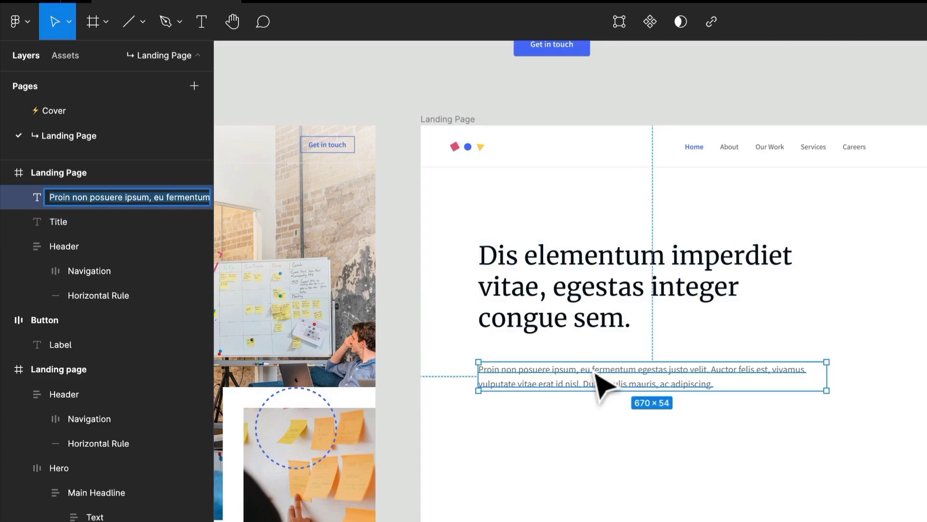
{"action": "type", "text": "Body"}
{"action": "key", "text": "Return"}
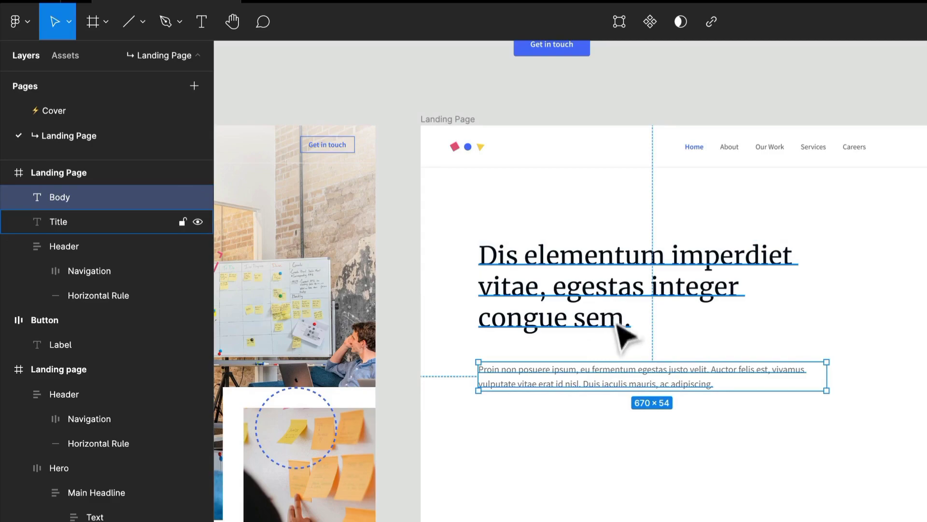
- Wrap the Title and Body layers together in a new frame
{"action": "scroll", "coordinate": [621, 325], "scroll_direction": "up", "scroll_amount": 4}
{"action": "scroll", "coordinate": [624, 338], "scroll_direction": "down", "scroll_amount": 3}
{"action": "left_click", "coordinate": [648, 366], "text": "shift"}
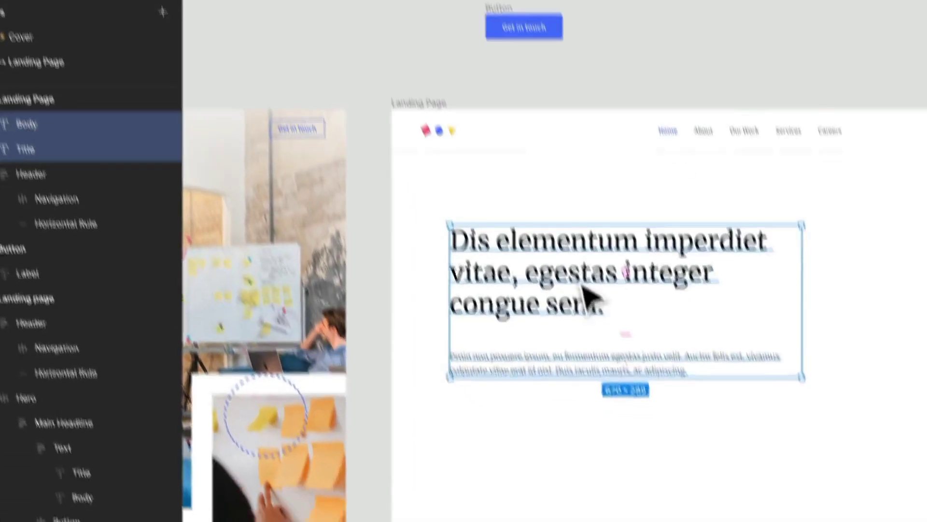
{"action": "right_click", "coordinate": [587, 258]}
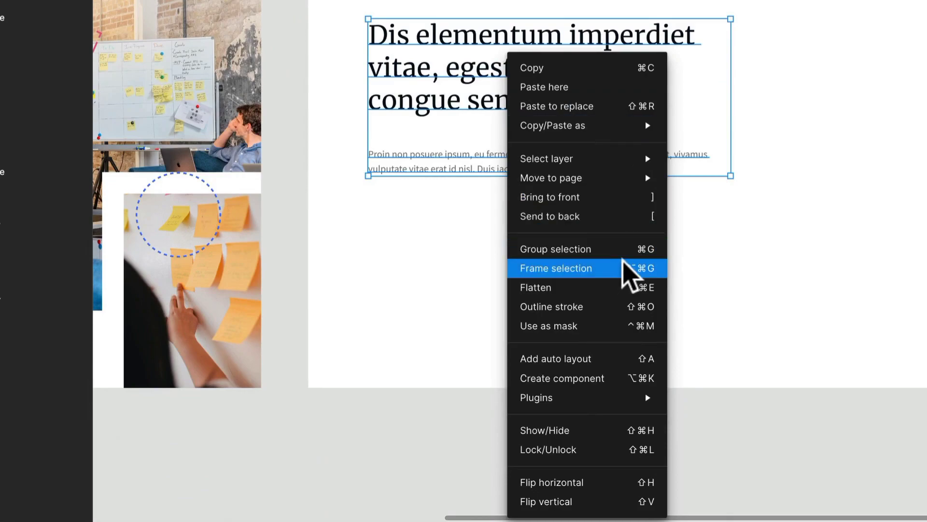
{"action": "left_click", "coordinate": [623, 266]}
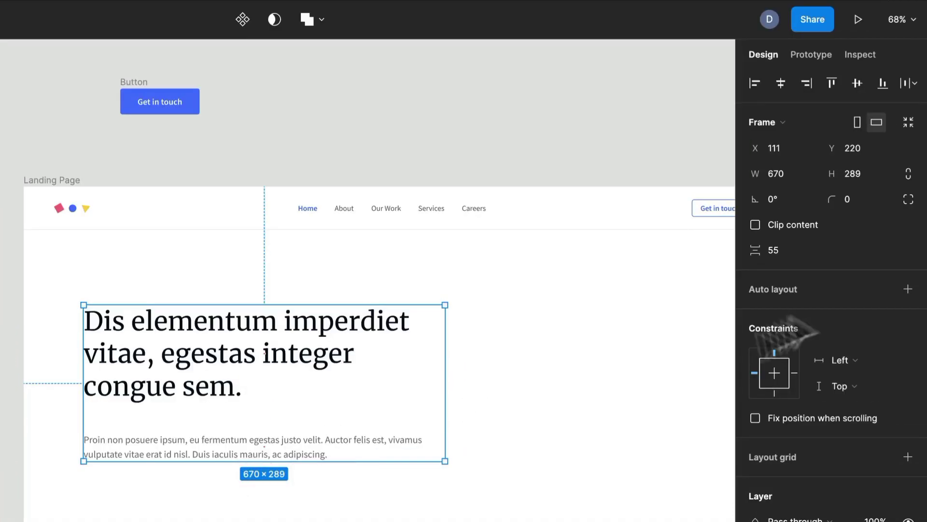
- Add vertical auto layout to the new text frame and set the spacing between items to 16
{"action": "left_click", "coordinate": [908, 289]}
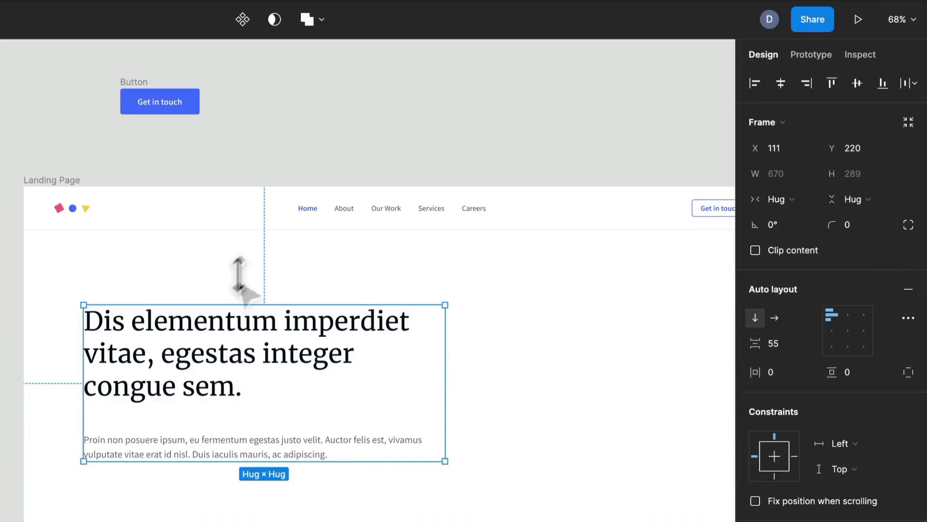
{"action": "left_click", "coordinate": [790, 344]}
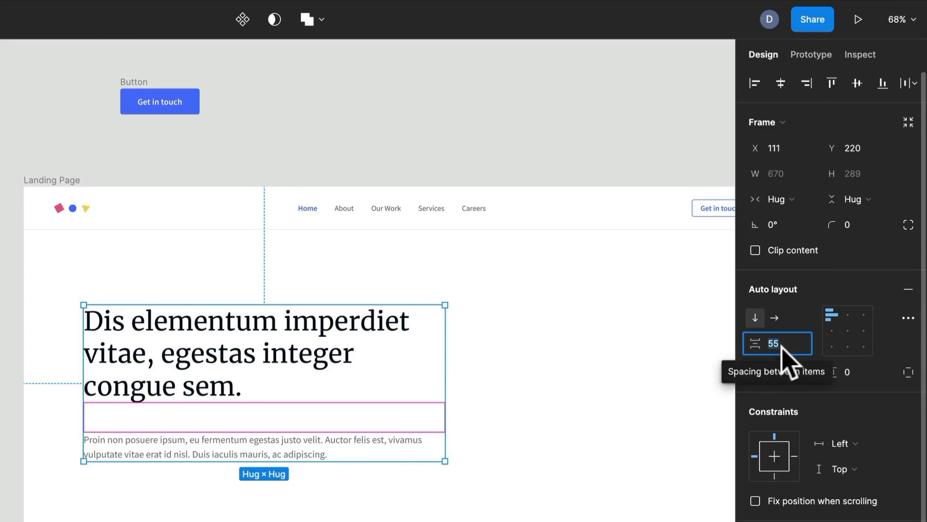
{"action": "type", "text": "16"}
{"action": "key", "text": "Return"}
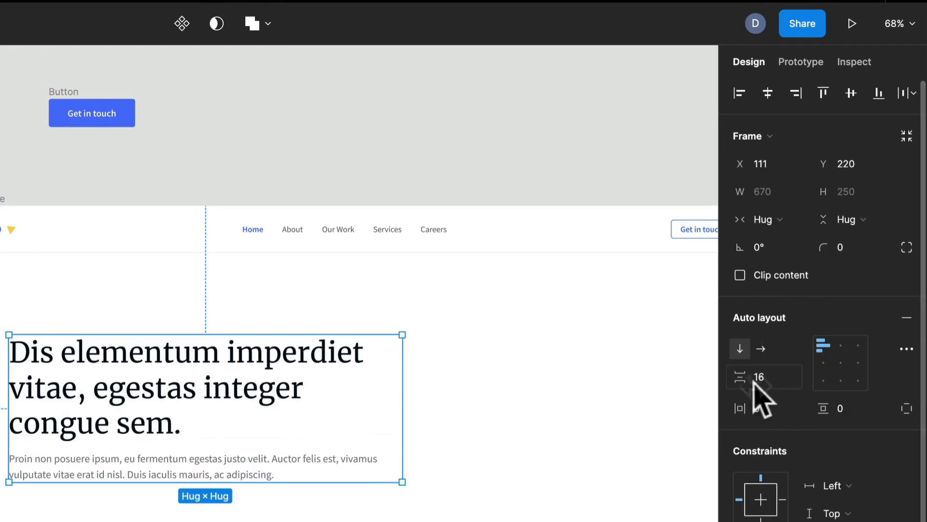
- Move the loose blue Get in touch button into the auto layout frame, directly below the body paragraph
{"action": "left_click", "coordinate": [58, 91]}
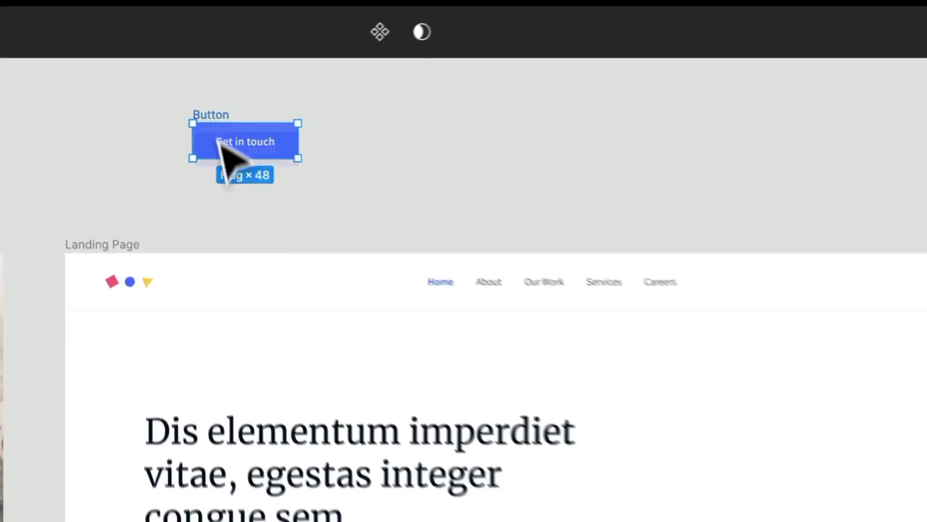
{"action": "left_click_drag", "start_coordinate": [219, 144], "coordinate": [253, 521]}
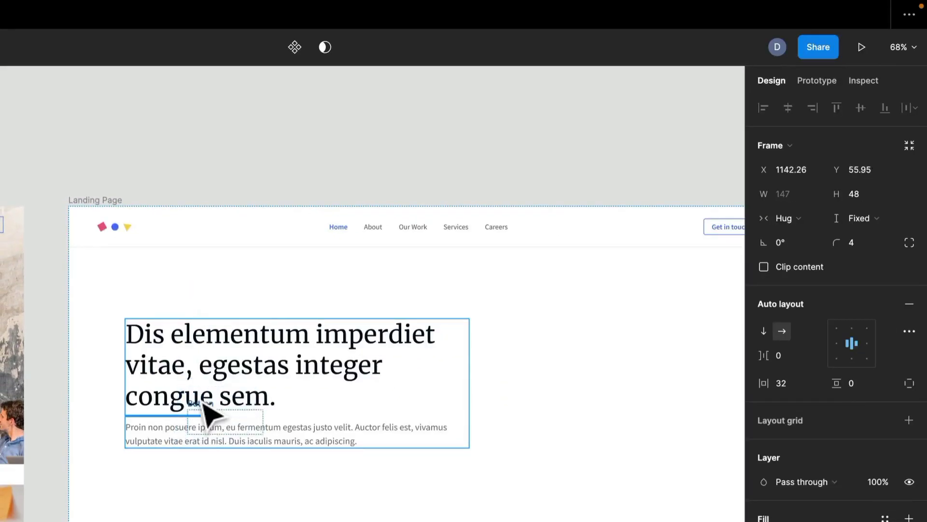
{"action": "left_click_drag", "start_coordinate": [203, 403], "coordinate": [213, 447]}
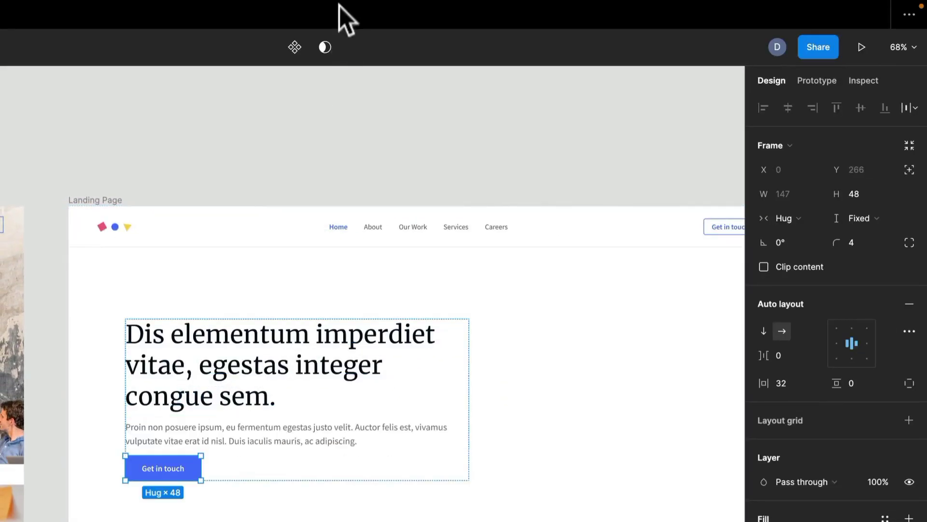
- Wrap the Title and Body layers of the hero frame in their own nested frame, leaving the button outside
{"action": "left_click", "coordinate": [368, 469]}
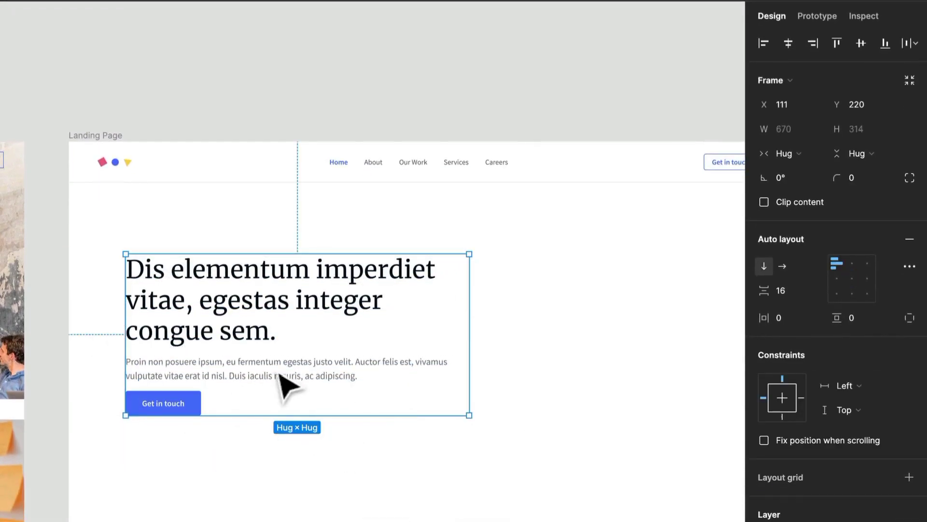
{"action": "scroll", "coordinate": [271, 394], "scroll_direction": "up", "scroll_amount": 3}
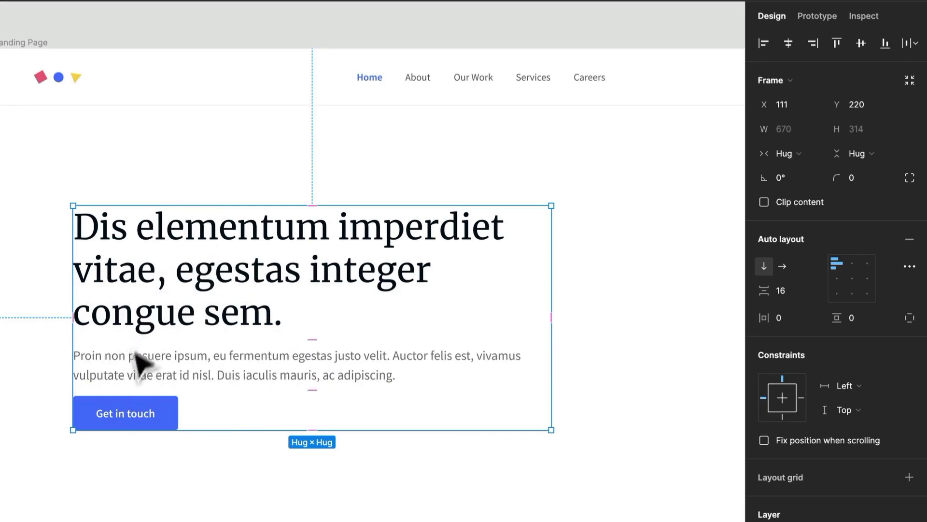
{"action": "left_click", "coordinate": [198, 373]}
{"action": "left_click", "coordinate": [215, 311], "text": "shift"}
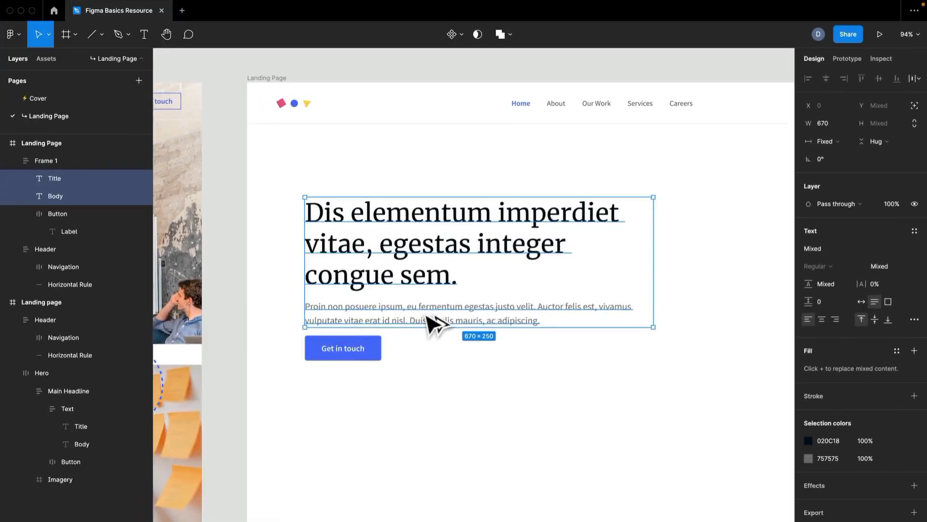
{"action": "key", "text": "super+alt+g"}
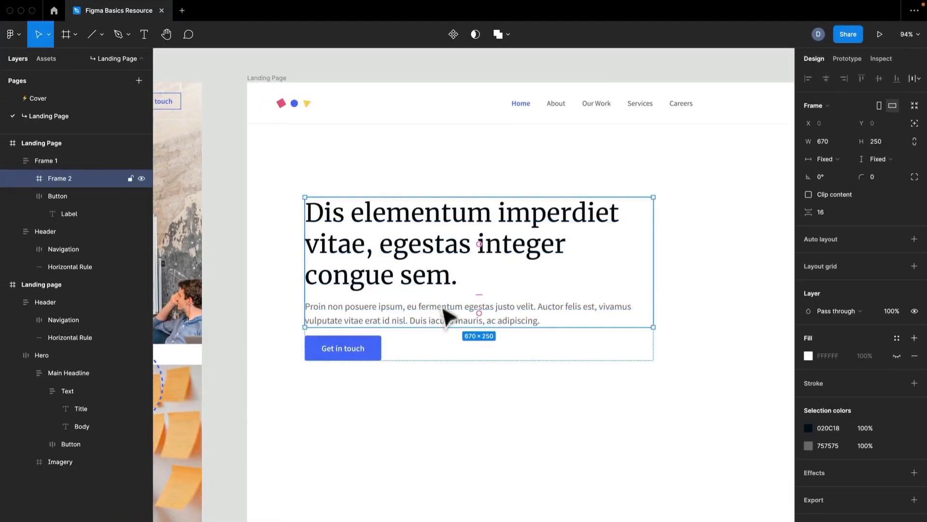
{"action": "right_click", "coordinate": [442, 259]}
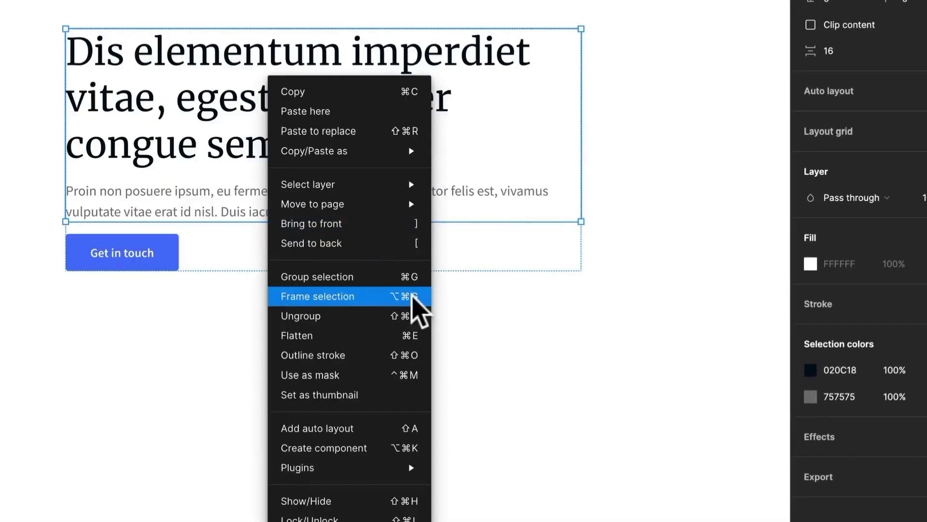
{"action": "key", "text": "Escape"}
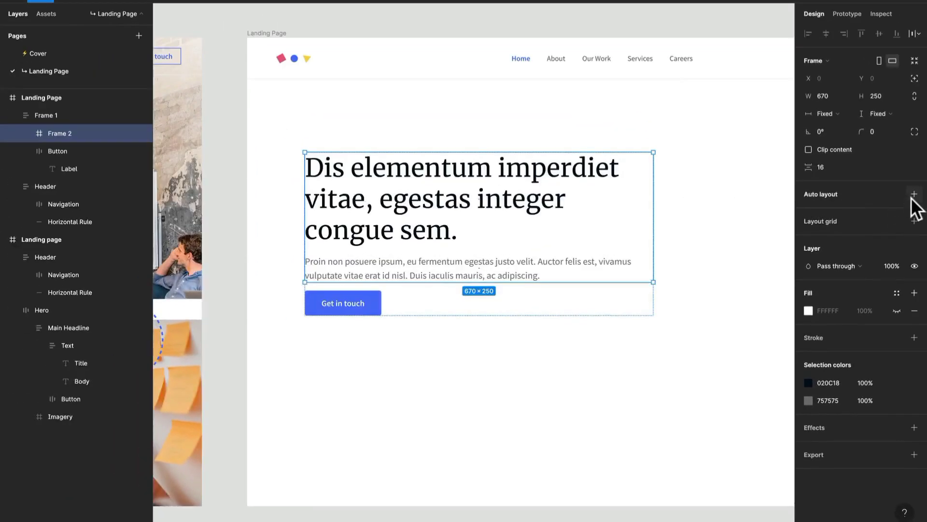
- Add vertical auto layout to the nested copy frame and rename it Text
{"action": "left_click", "coordinate": [914, 195]}
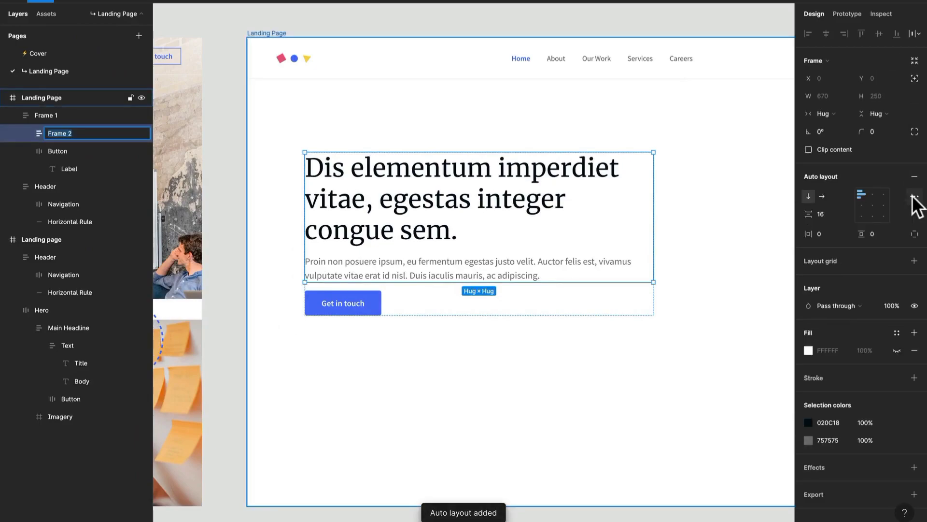
{"action": "type", "text": "Copy"}
{"action": "key", "text": "Return"}
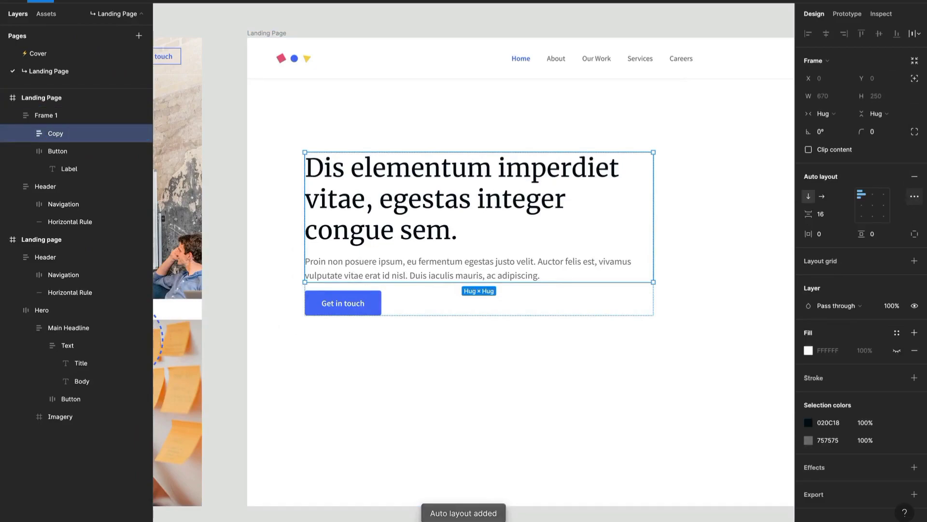
{"action": "type", "text": "Tex"}
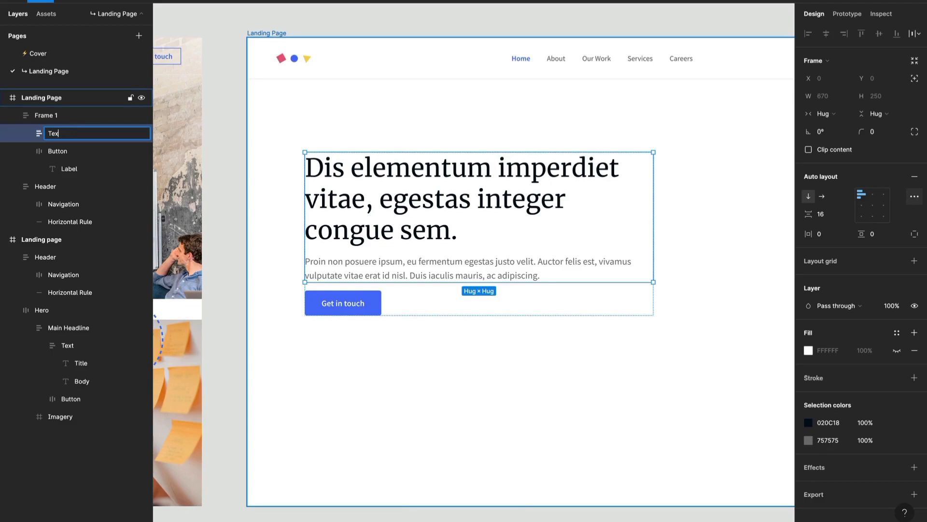
{"action": "type", "text": "t"}
{"action": "key", "text": "Return"}
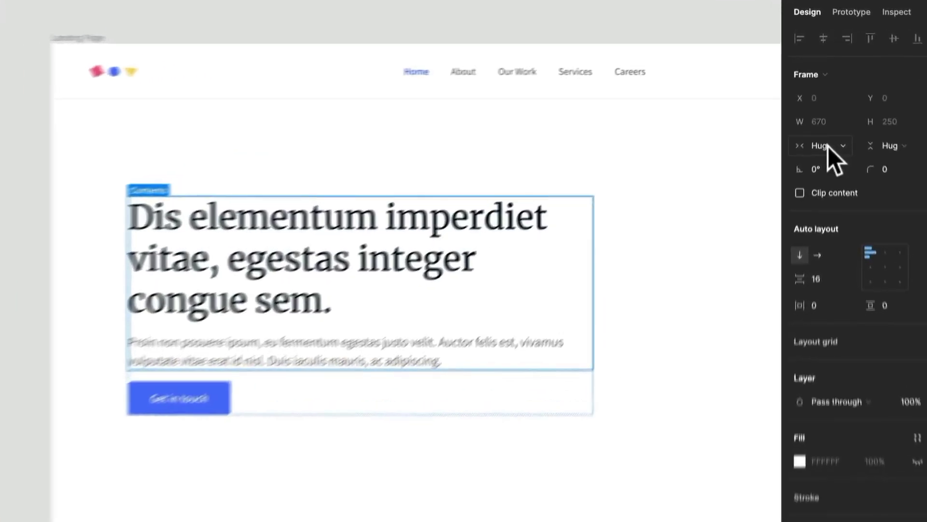
- Set the horizontal resizing of the Text frame and of its Title and Body layers to Fill container
{"action": "left_click", "coordinate": [831, 114]}
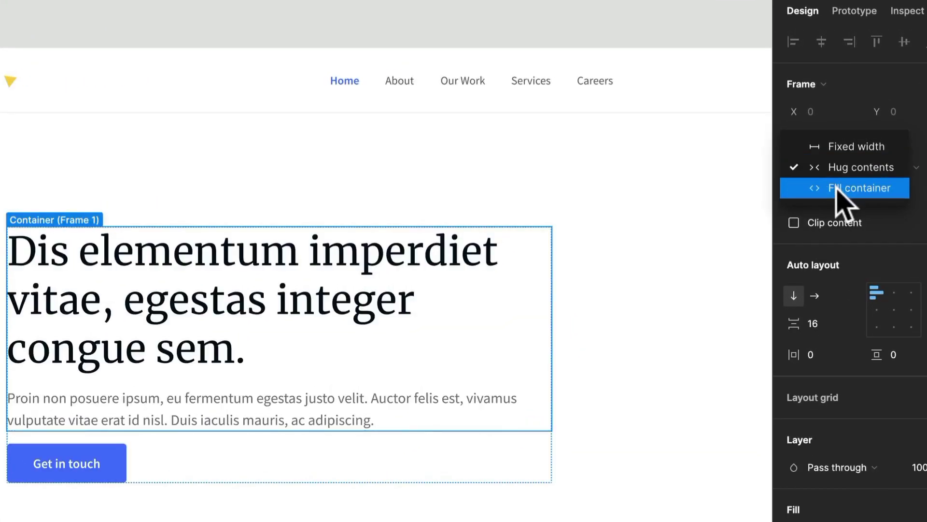
{"action": "left_click", "coordinate": [838, 188]}
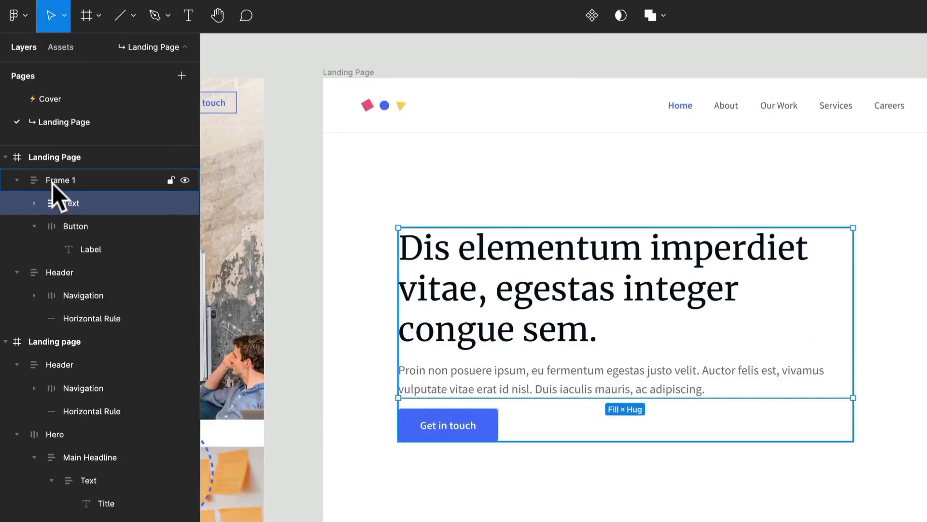
{"action": "double_click", "coordinate": [511, 382]}
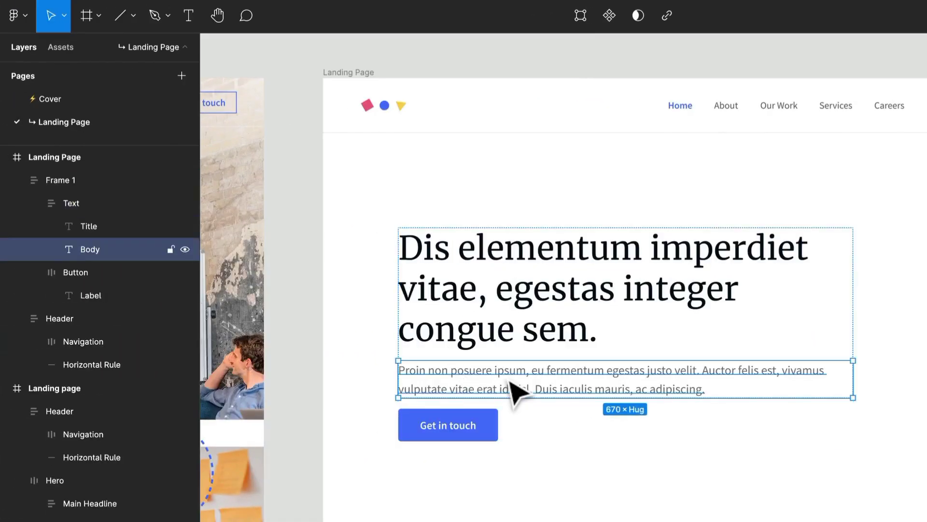
{"action": "left_click", "coordinate": [101, 227], "text": "shift"}
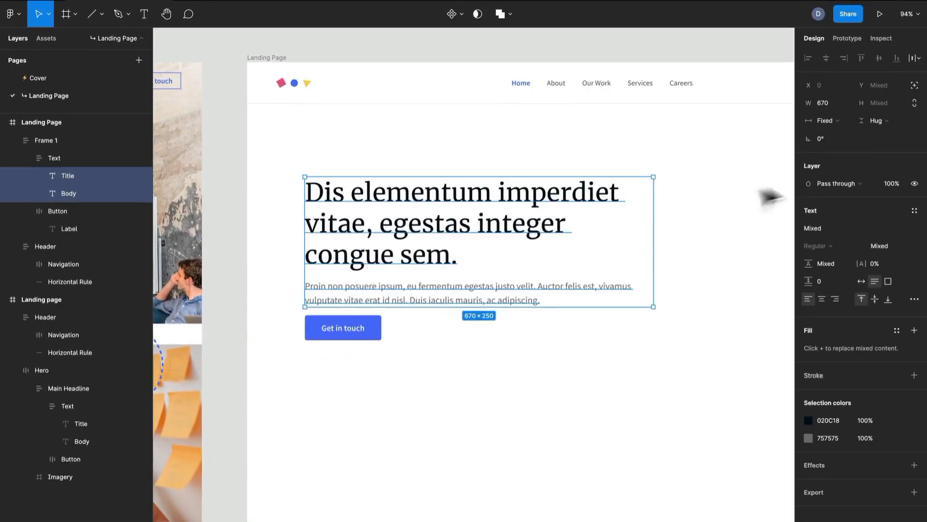
{"action": "left_click", "coordinate": [823, 122]}
{"action": "left_click", "coordinate": [831, 146]}
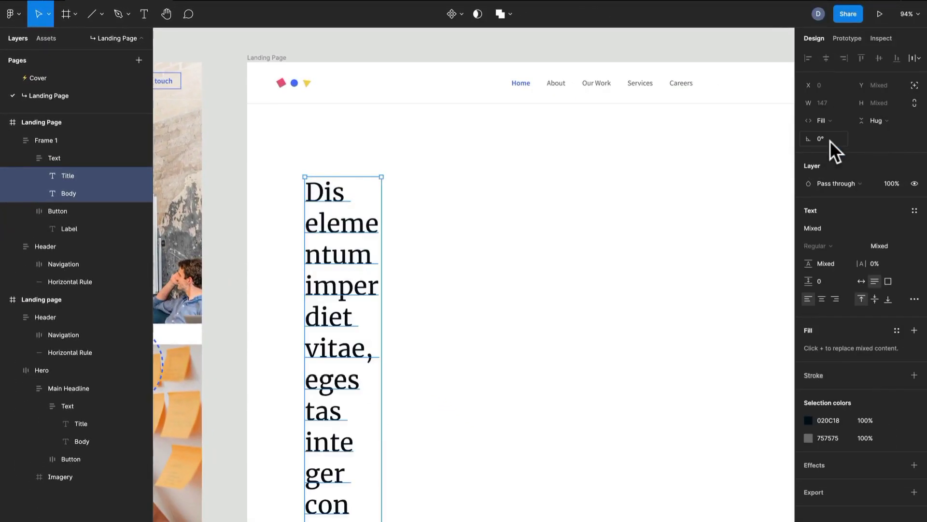
- Widen the outer hero frame to about 605 and set the spacing between its items to 40
{"action": "left_click", "coordinate": [457, 315]}
{"action": "left_click", "coordinate": [363, 257]}
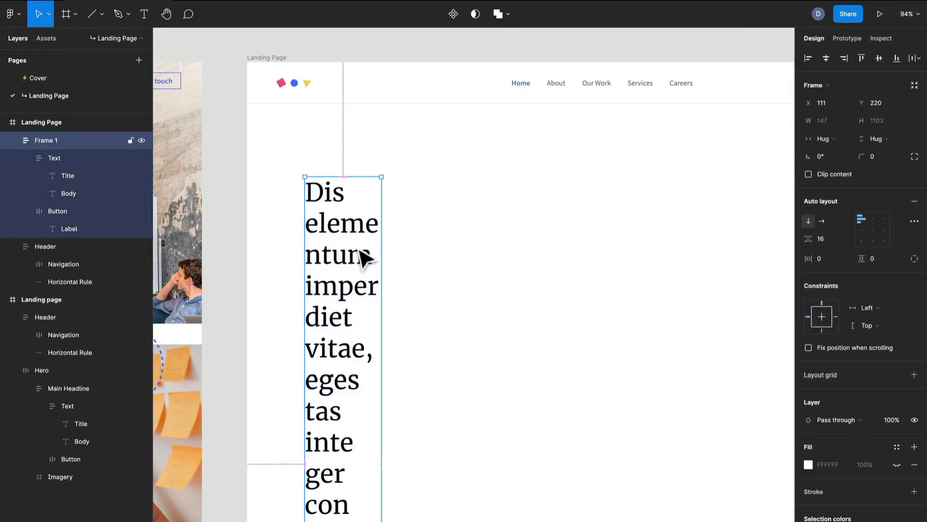
{"action": "left_click_drag", "start_coordinate": [382, 241], "coordinate": [610, 203]}
{"action": "left_click", "coordinate": [821, 242]}
{"action": "type", "text": "40"}
{"action": "key", "text": "Return"}
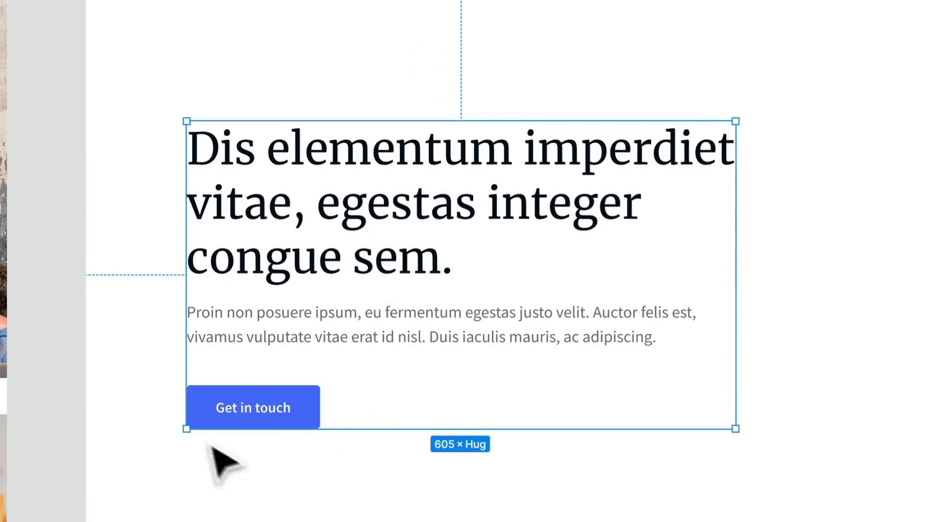
- Move the hero frame lower on the landing page, to about X 115, Y 281
{"action": "left_click", "coordinate": [333, 463]}
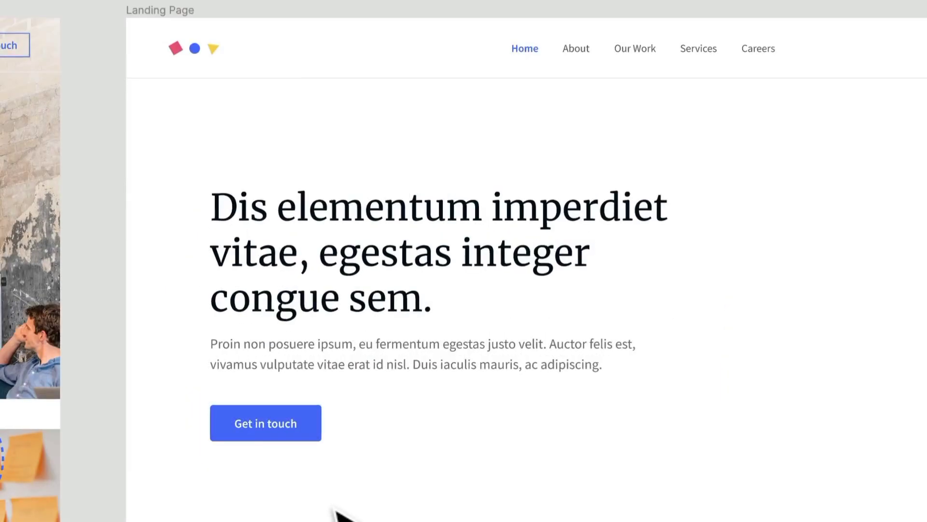
{"action": "left_click", "coordinate": [388, 256]}
{"action": "left_click_drag", "start_coordinate": [379, 297], "coordinate": [380, 343]}
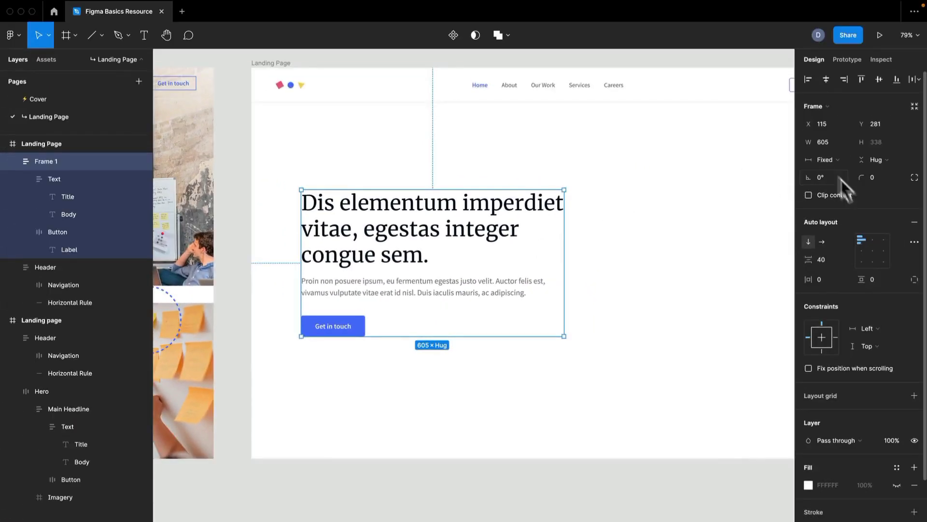
- Try narrowing the Landing Page frame to a width of about 680, and undo the resize
{"action": "scroll", "coordinate": [604, 274], "scroll_direction": "down", "scroll_amount": 10}
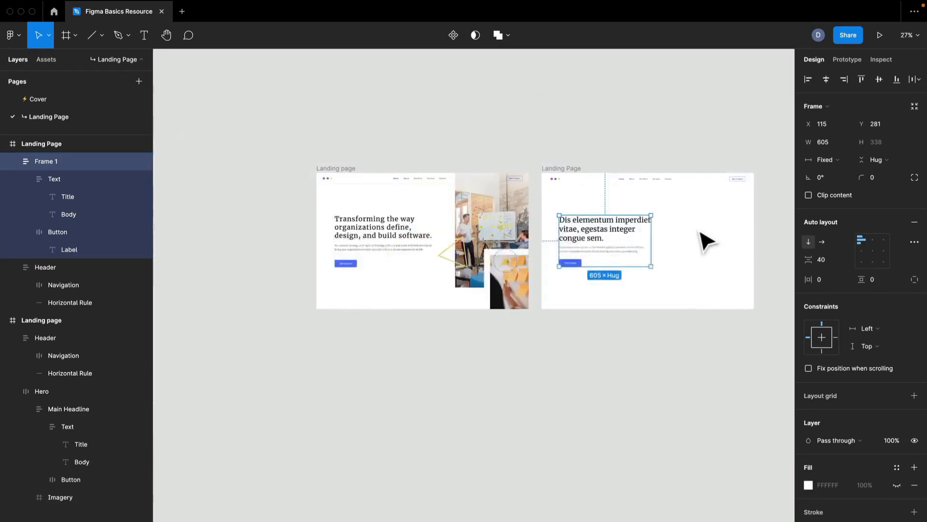
{"action": "scroll", "coordinate": [541, 255], "scroll_direction": "up", "scroll_amount": 6}
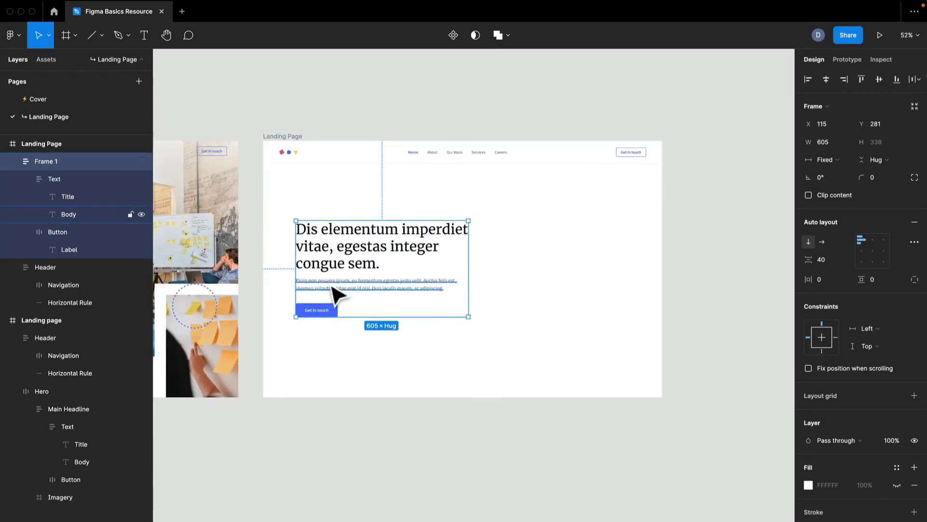
{"action": "left_click", "coordinate": [285, 102]}
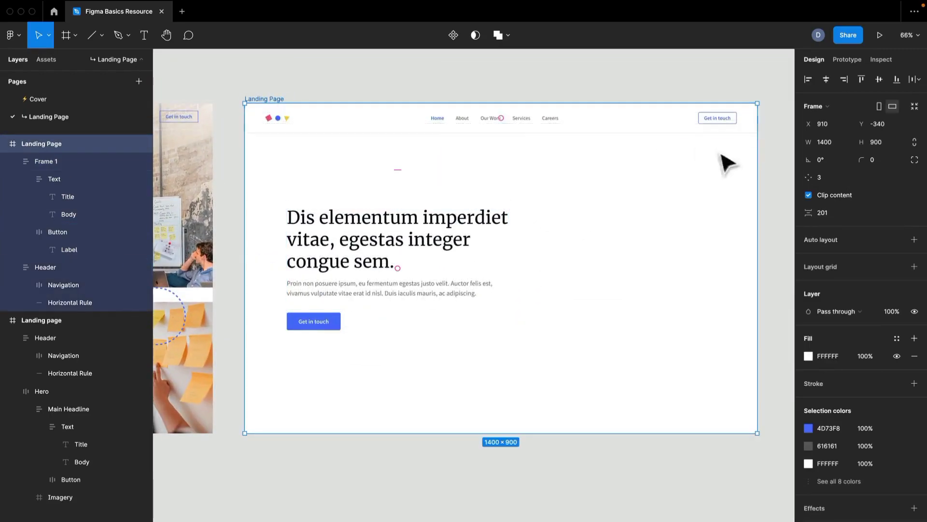
{"action": "left_click_drag", "start_coordinate": [755, 174], "coordinate": [493, 172]}
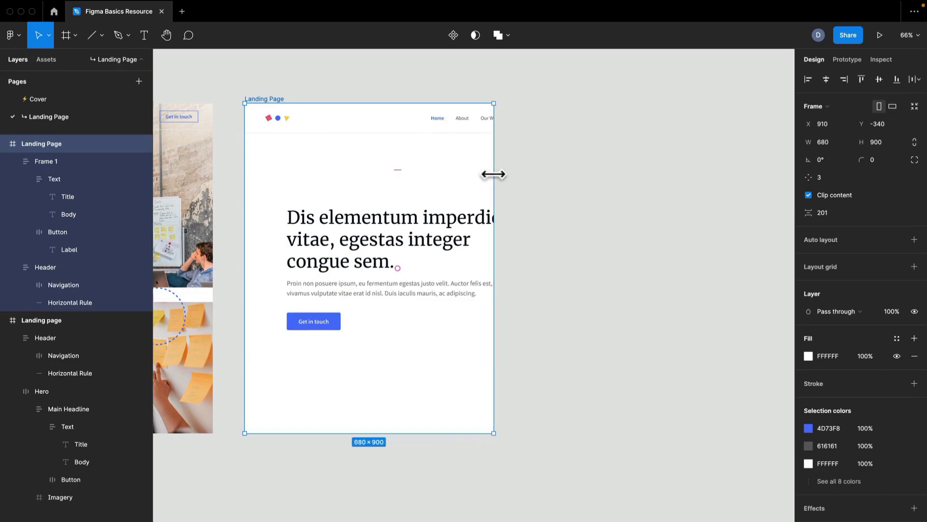
{"action": "key", "text": "ctrl+z"}
- Set the horizontal constraint of both the Header and the hero text frame to Left and right
{"action": "left_click", "coordinate": [652, 128]}
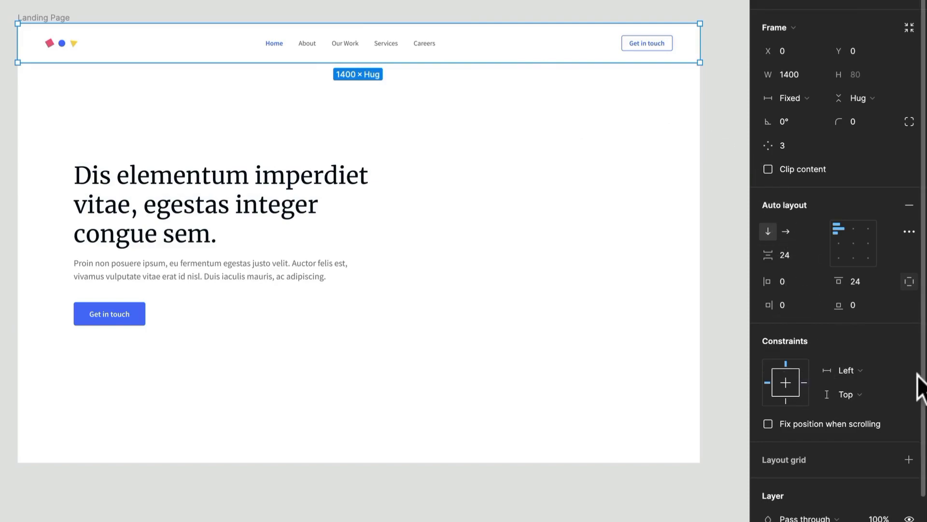
{"action": "left_click", "coordinate": [882, 375]}
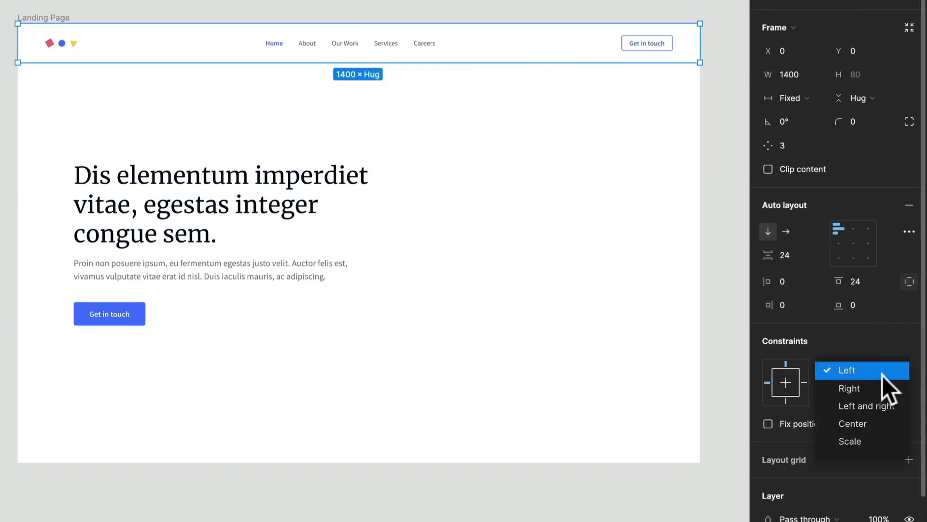
{"action": "left_click", "coordinate": [877, 405]}
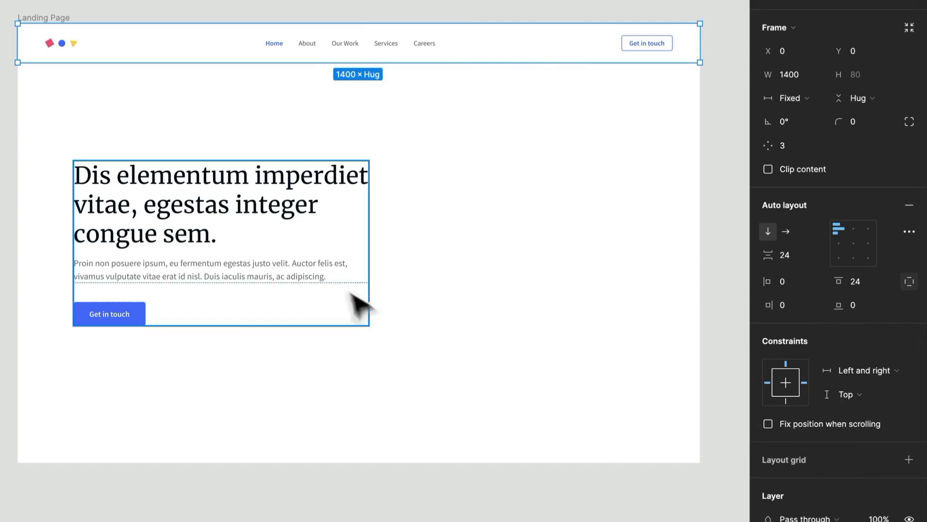
{"action": "left_click", "coordinate": [322, 265]}
{"action": "left_click", "coordinate": [862, 324]}
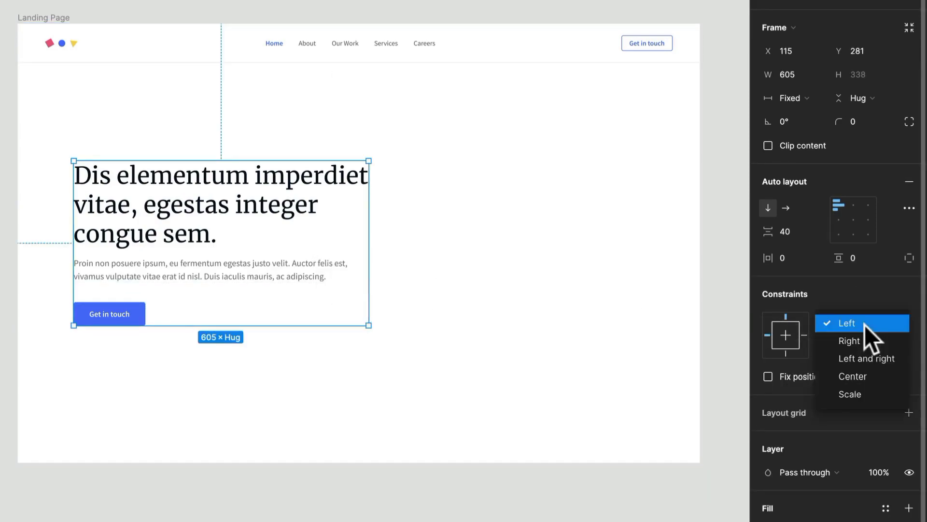
{"action": "left_click", "coordinate": [867, 358]}
- Try narrowing the Landing Page frame to a width of about 1300 to test the new constraints
{"action": "left_click", "coordinate": [49, 32]}
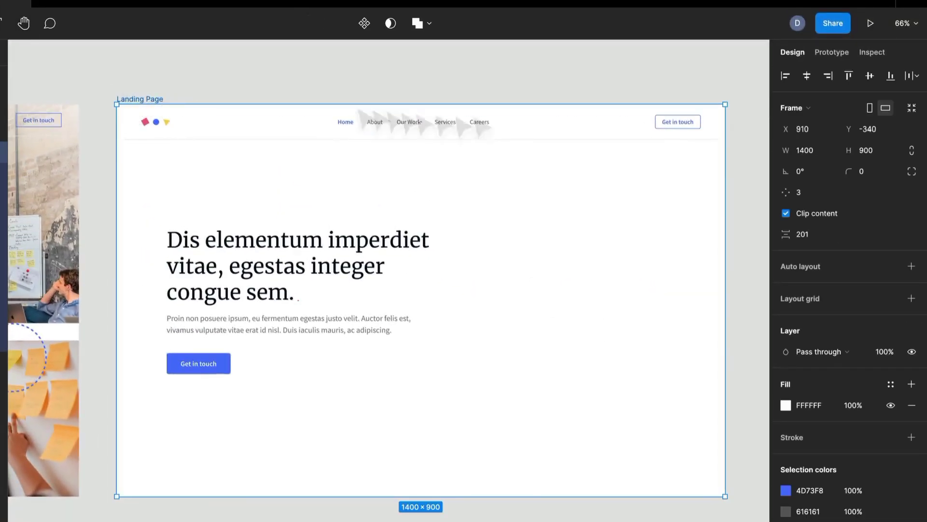
{"action": "left_click_drag", "start_coordinate": [723, 182], "coordinate": [682, 170]}
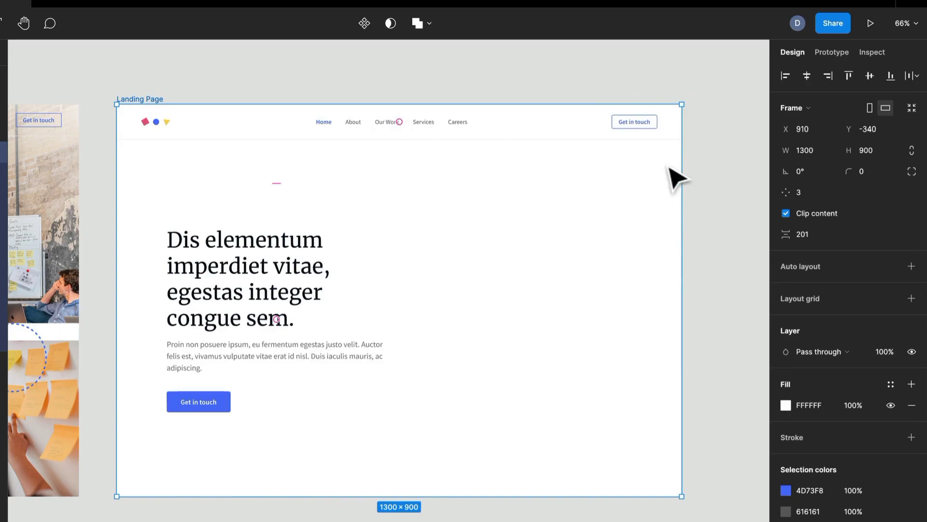
{"action": "left_click", "coordinate": [565, 89]}
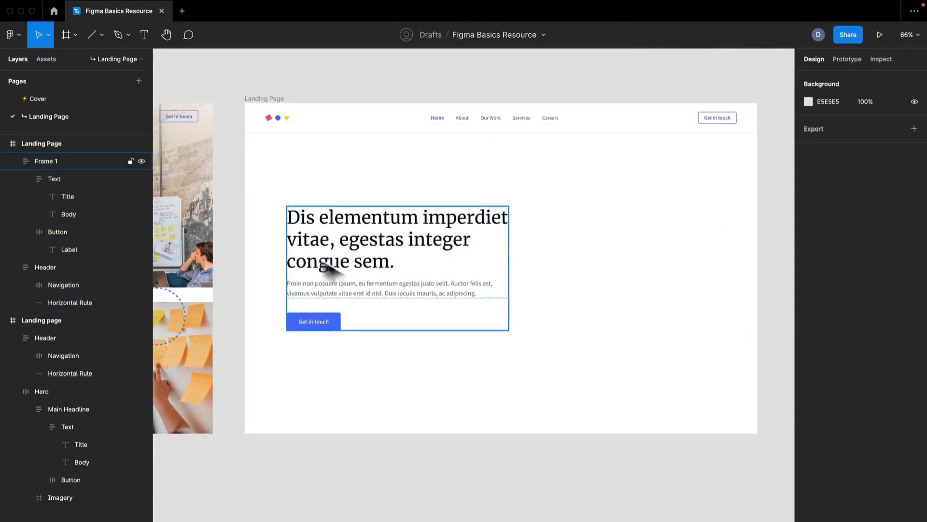
{"action": "scroll", "coordinate": [373, 290], "scroll_direction": "up", "scroll_amount": 5}
{"action": "scroll", "coordinate": [530, 284], "scroll_direction": "down", "scroll_amount": 2}
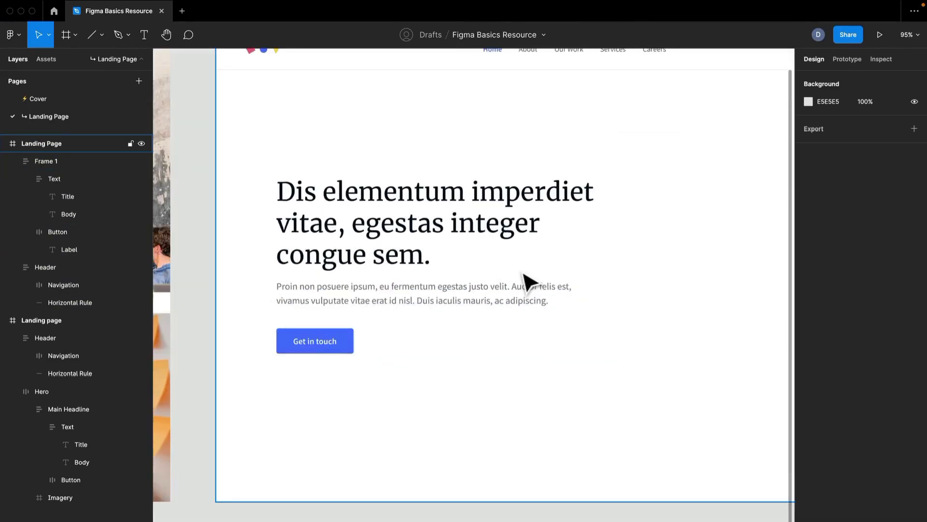
{"action": "scroll", "coordinate": [402, 282], "scroll_direction": "down", "scroll_amount": 1}
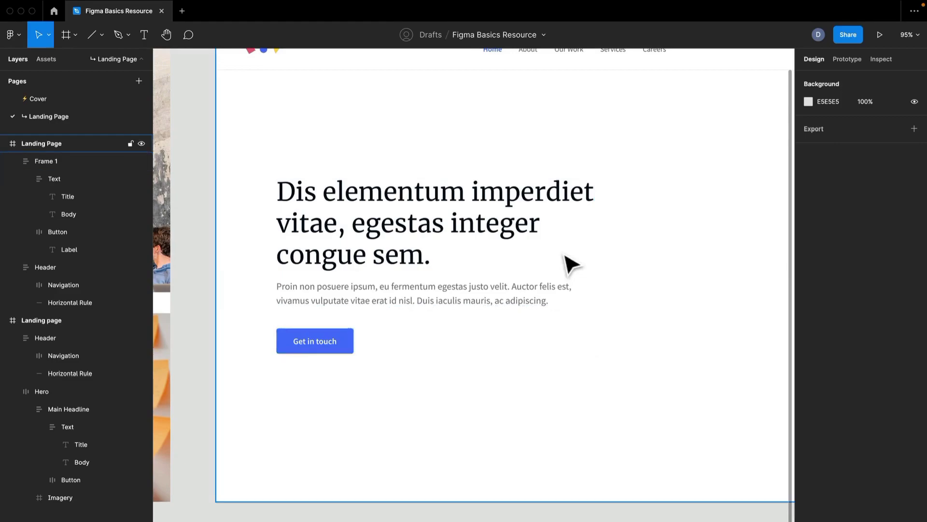
{"action": "scroll", "coordinate": [568, 263], "scroll_direction": "down", "scroll_amount": 1}
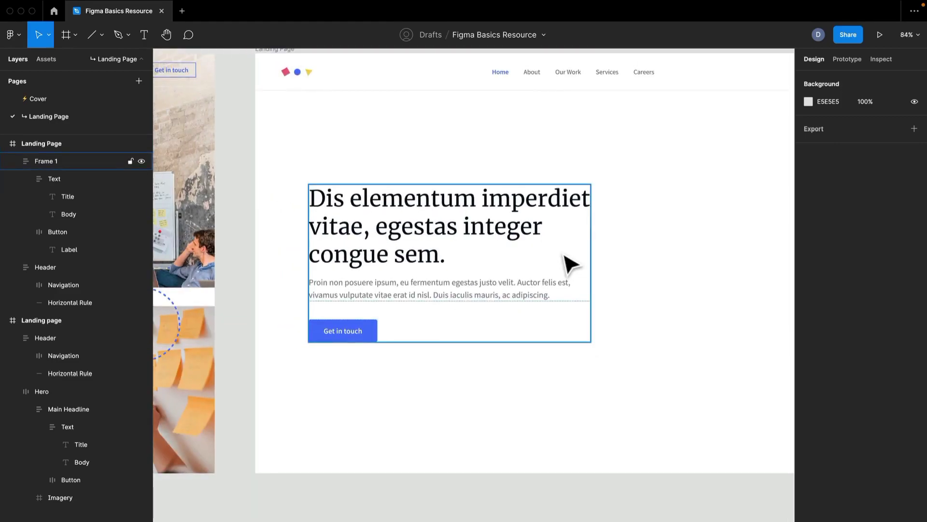